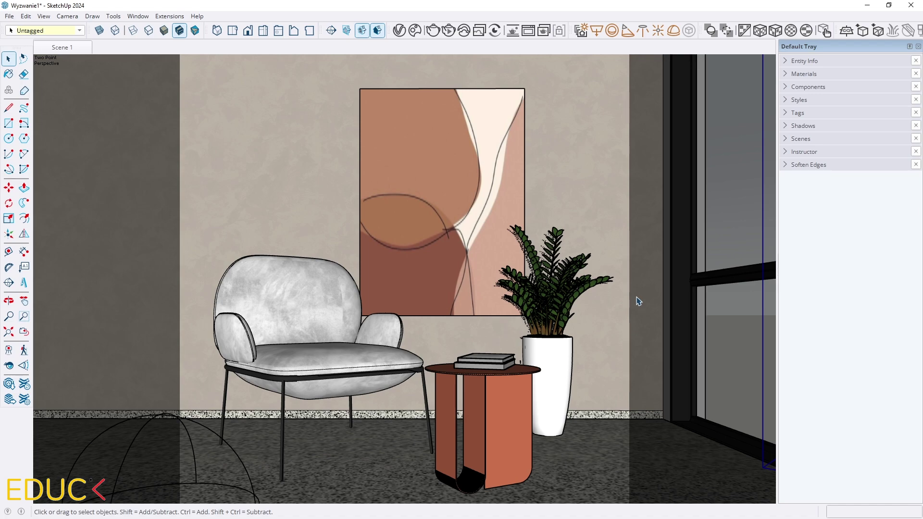
Step: In the V-Ray Asset Editor's Lights, review the Dome Light, its HDR texture and SunLight settings
click(396, 30)
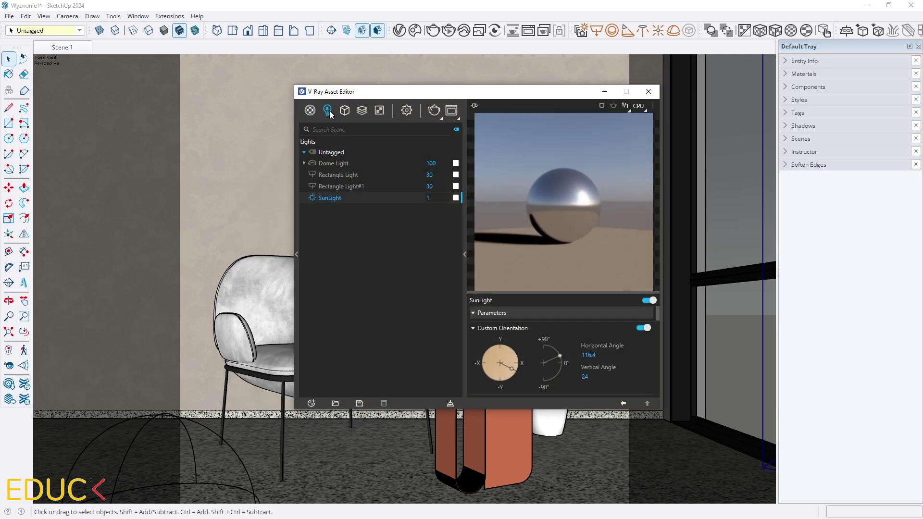
click(330, 165)
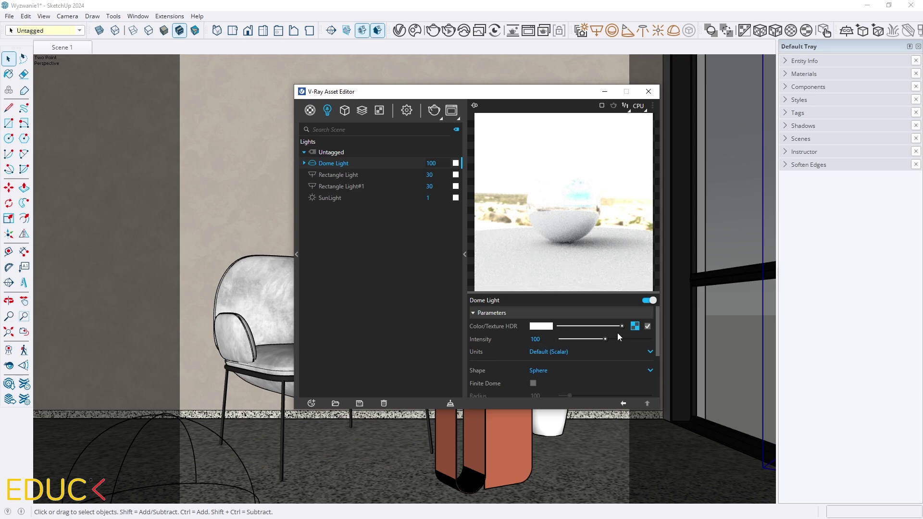
click(635, 326)
click(623, 402)
click(334, 198)
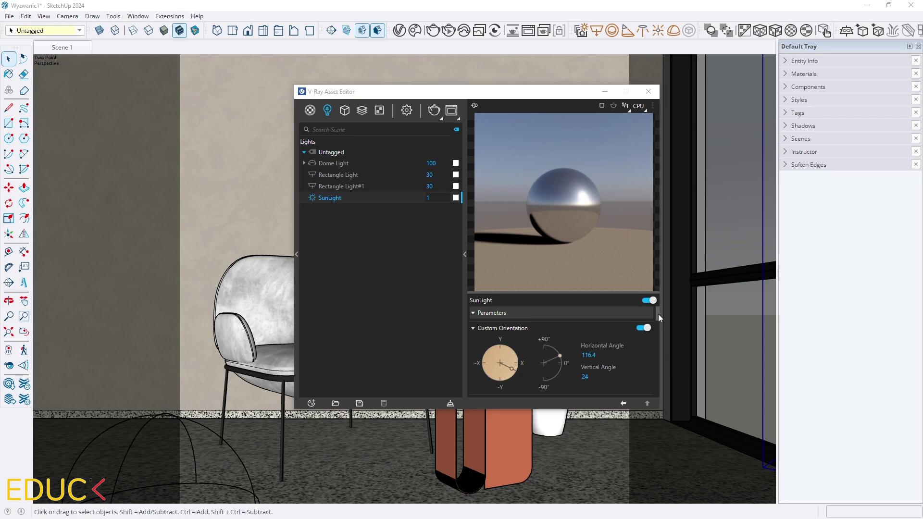
drag(658, 313, 659, 327)
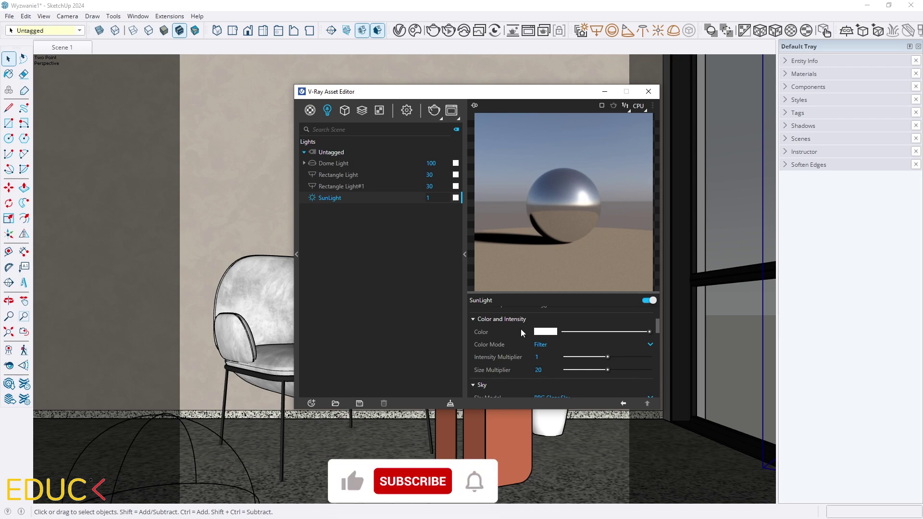
Step: Show Rectangle Light#1's settings and orbit out to view the room and its light outlines from above
click(333, 176)
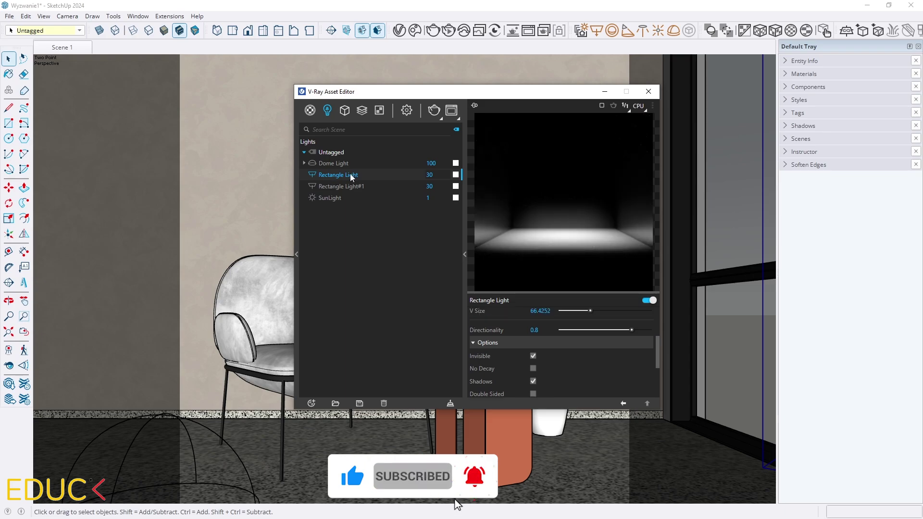
middle_drag(758, 181, 249, 282)
scroll(250, 283, down, 3)
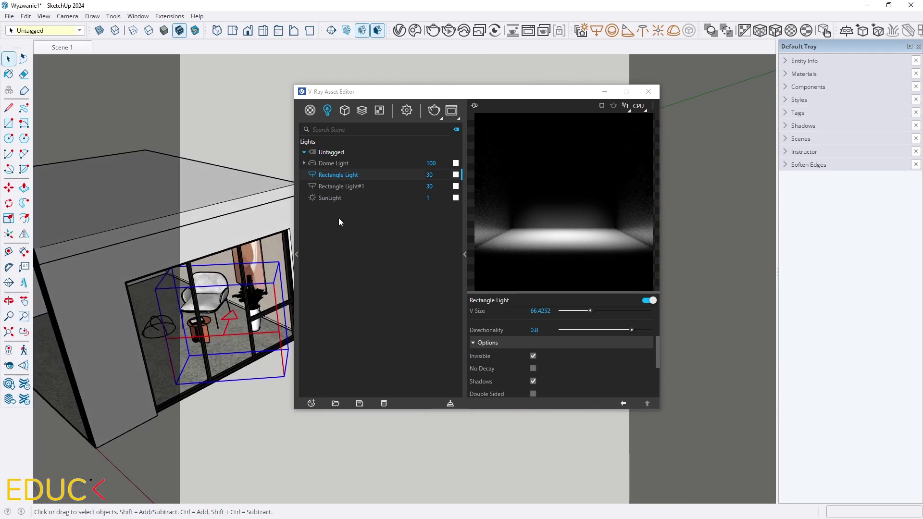
scroll(506, 345, up, 3)
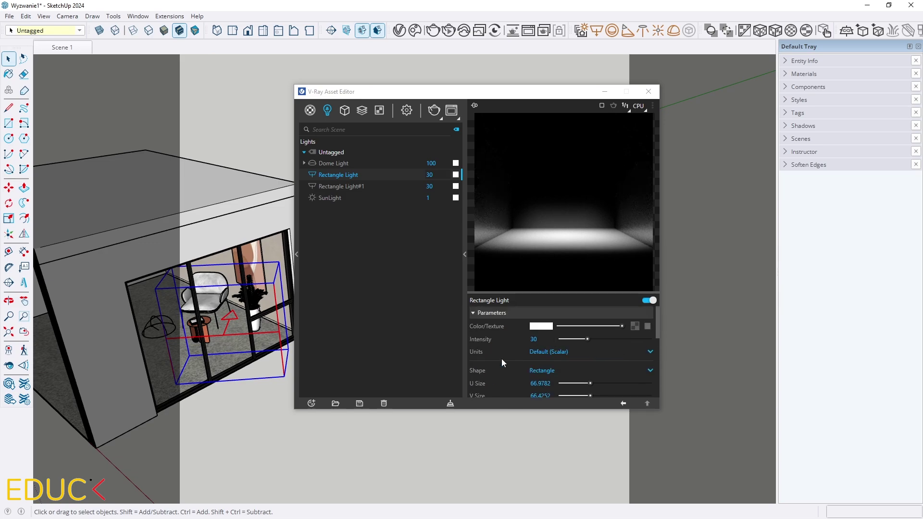
scroll(490, 363, down, 3)
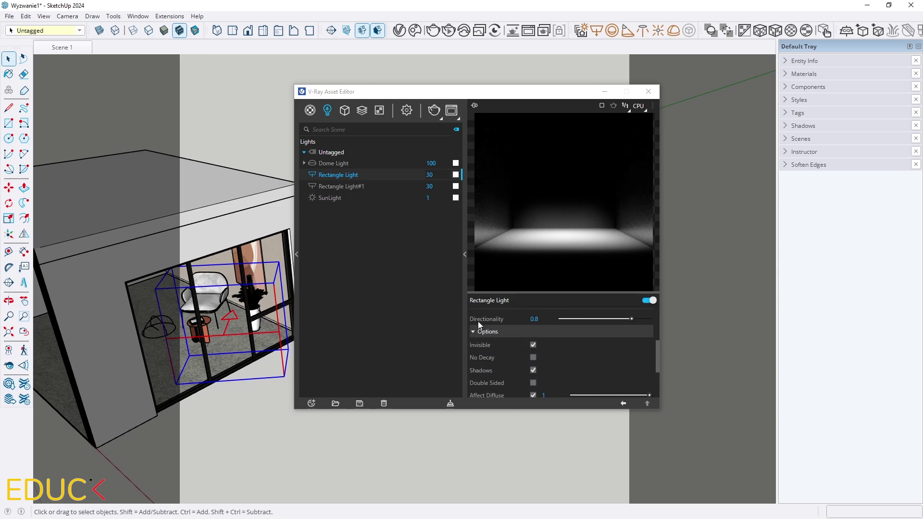
mouse_move(478, 321)
Step: Show the second rectangle light's parameters and orbit to a front cut-away view of the room
click(353, 186)
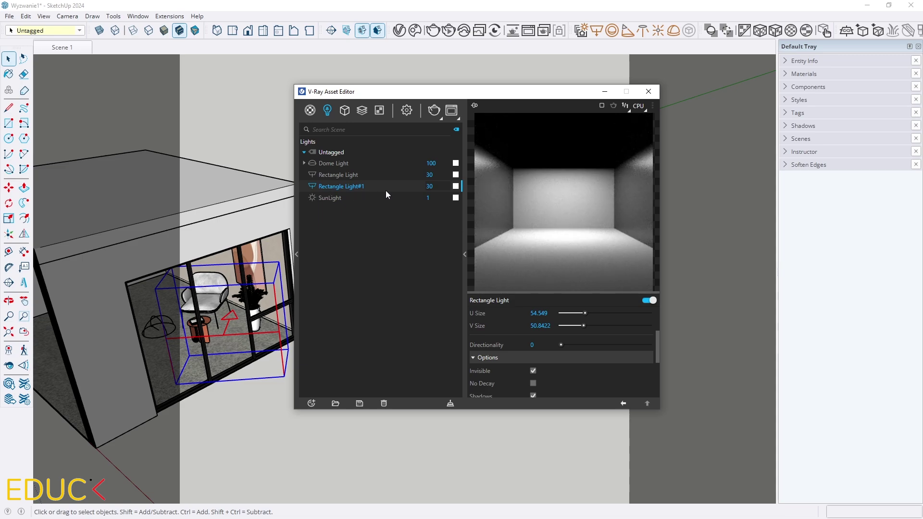
middle_drag(248, 432, 96, 351)
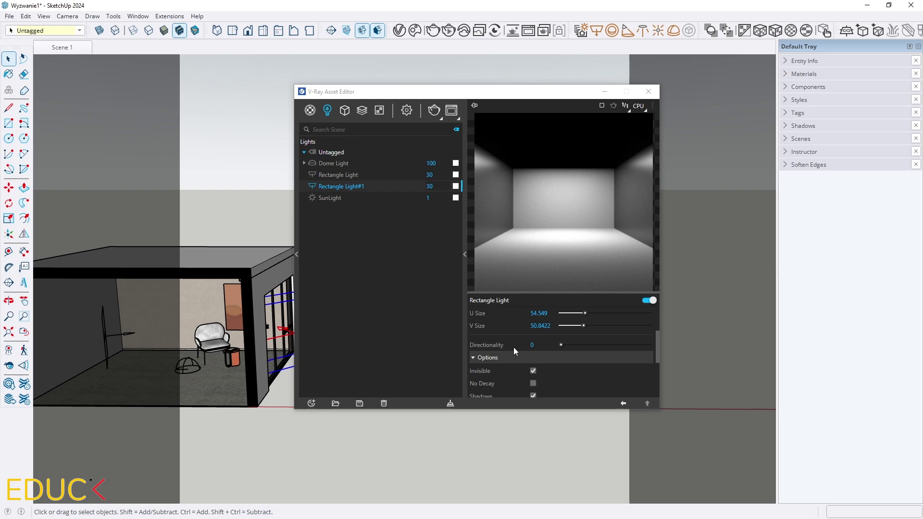
scroll(513, 348, up, 3)
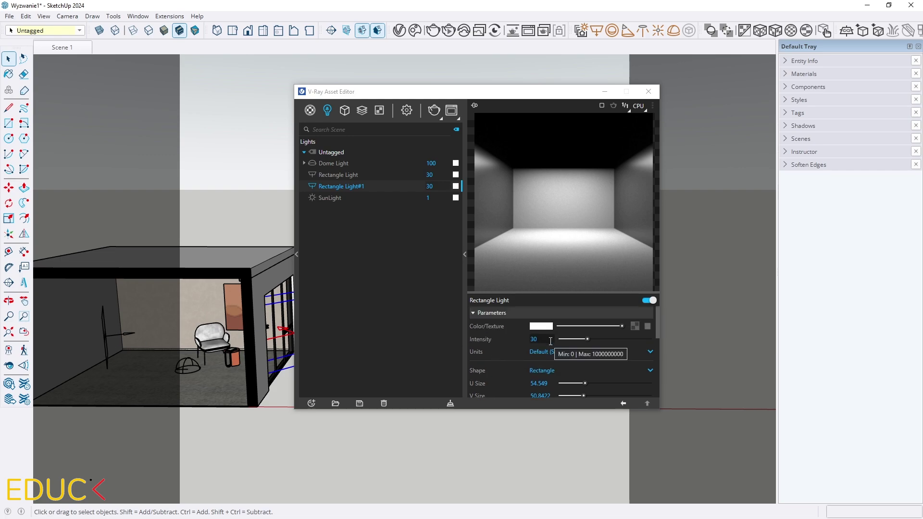
scroll(522, 357, down, 2)
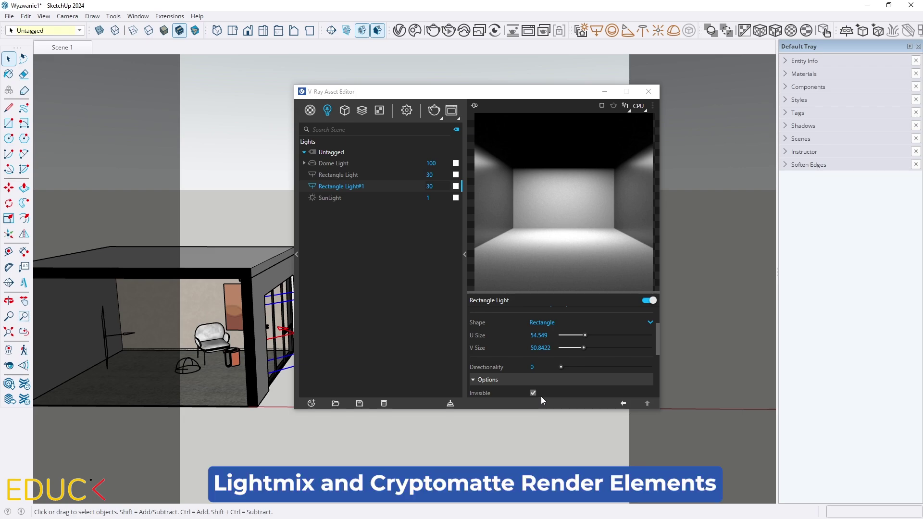
Step: Add a Light Mix render element grouped by Individual Lights
click(385, 227)
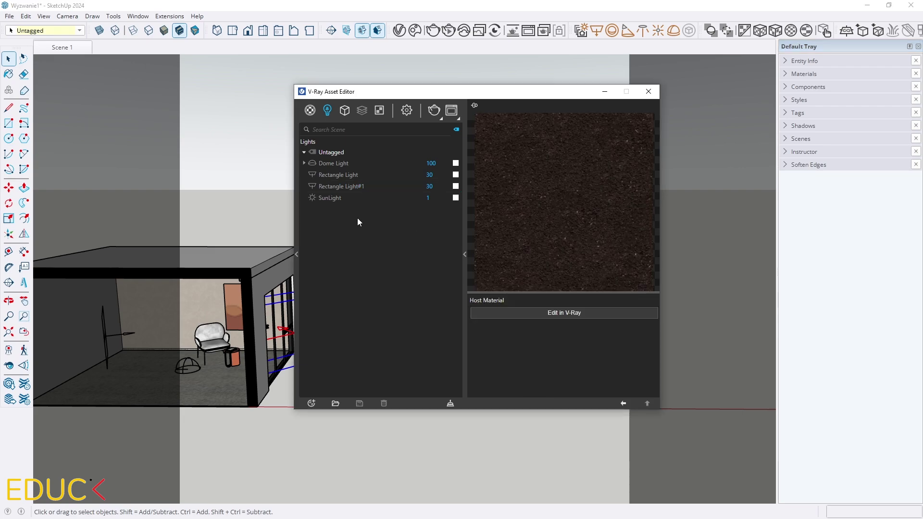
click(312, 403)
mouse_move(350, 341)
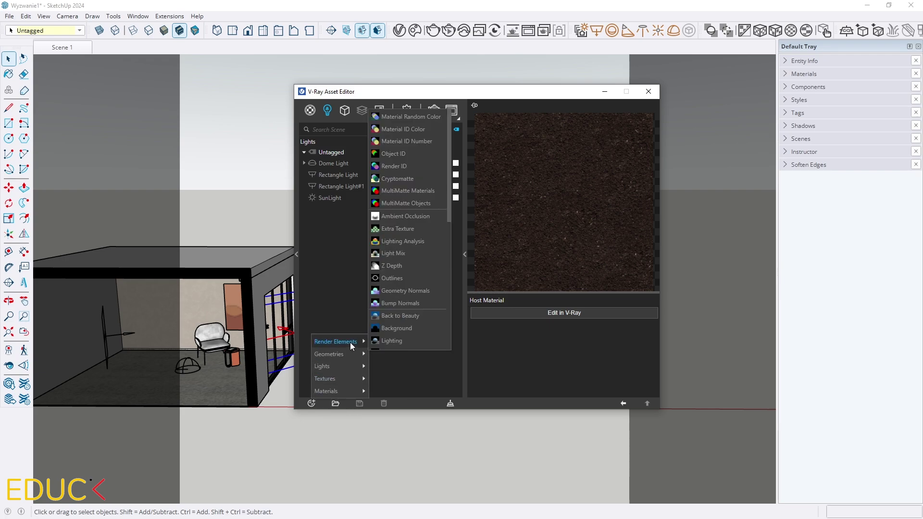
click(417, 254)
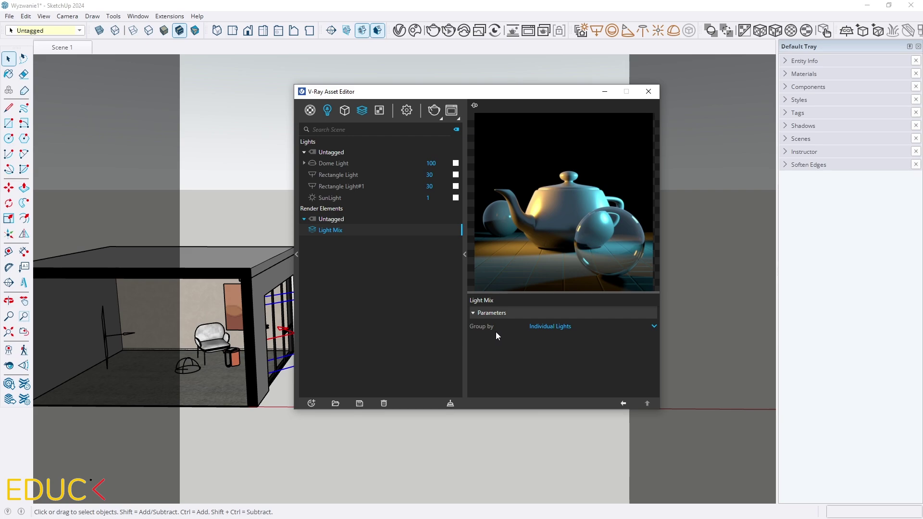
click(550, 327)
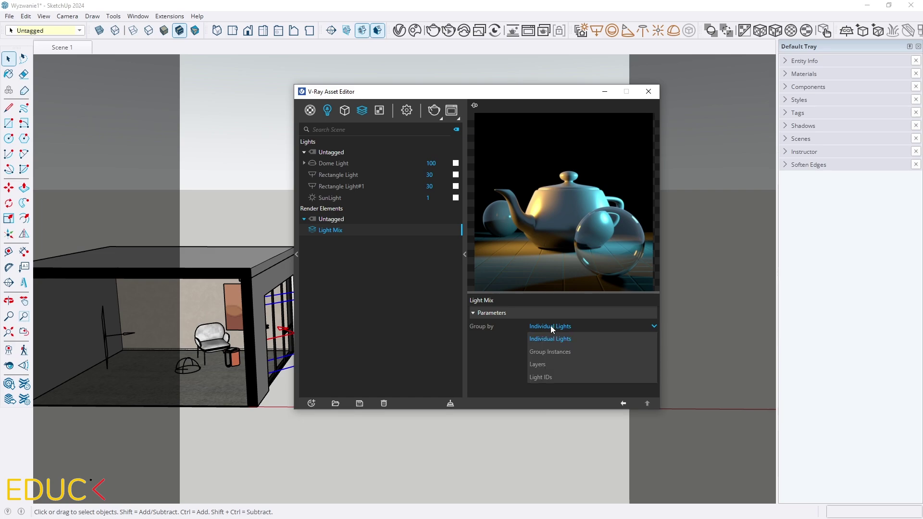
click(529, 338)
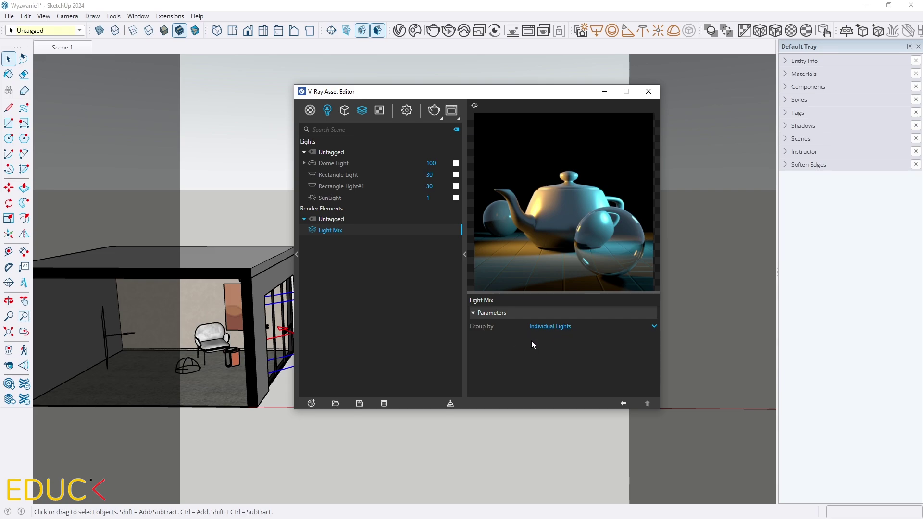
Step: Add a Cryptomatte render element with ID Type Object Name
click(310, 403)
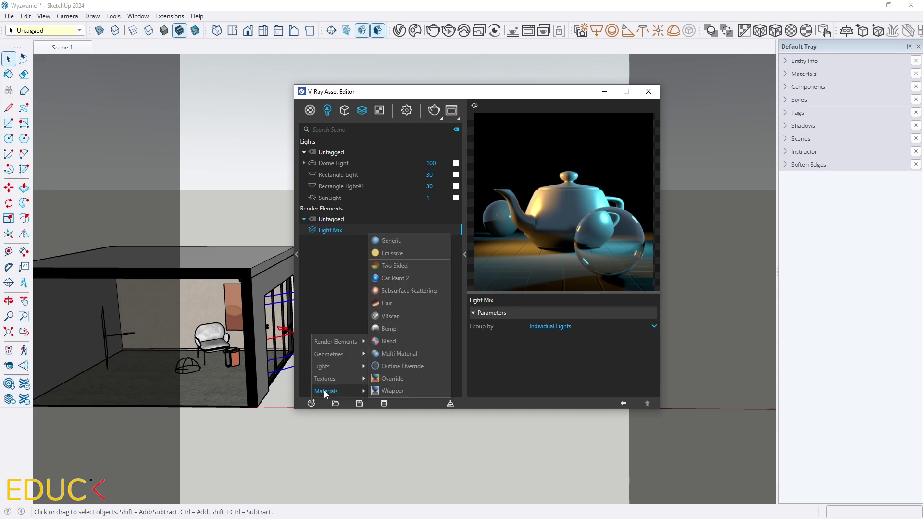
mouse_move(351, 343)
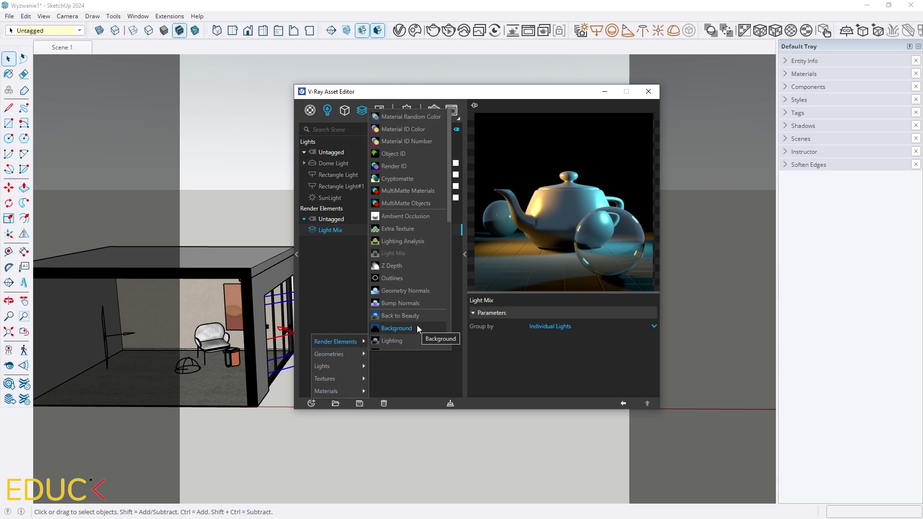
click(417, 182)
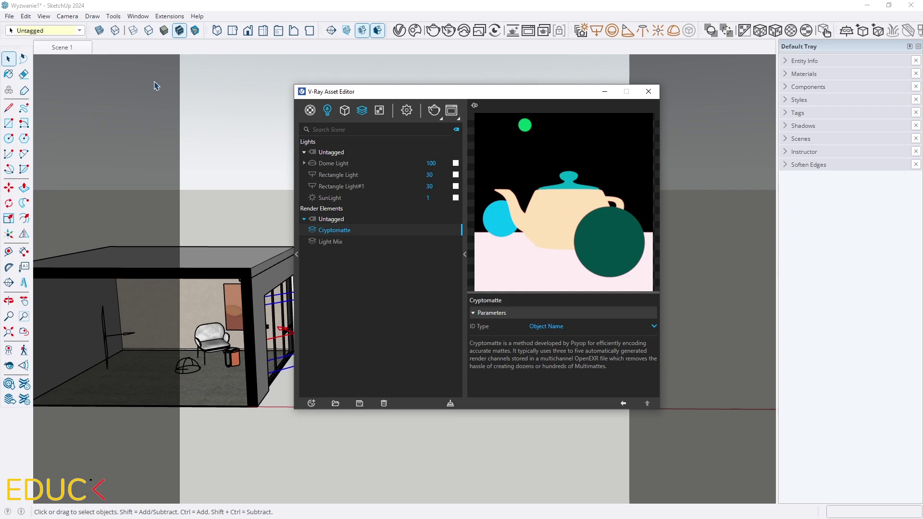
Step: Return to Scene 1 and show the finished render's LightMix layer in the V-Ray Frame Buffer
click(68, 49)
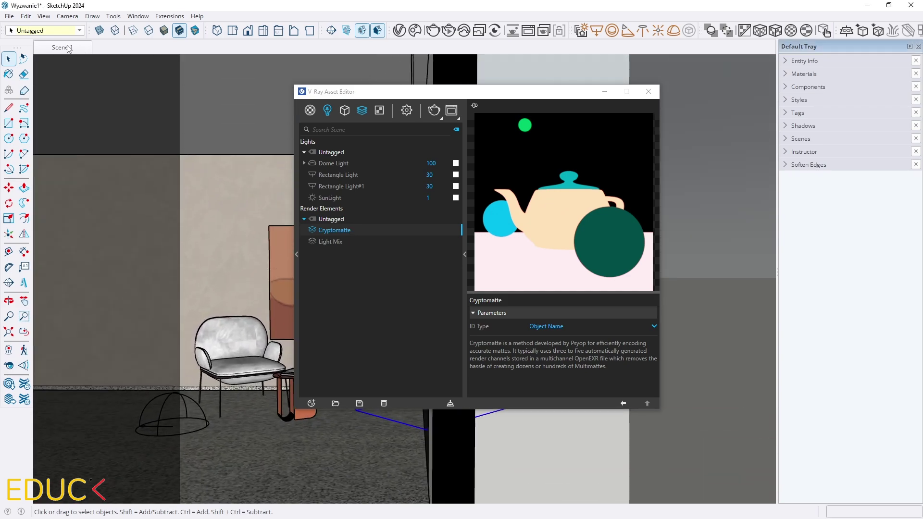
click(434, 111)
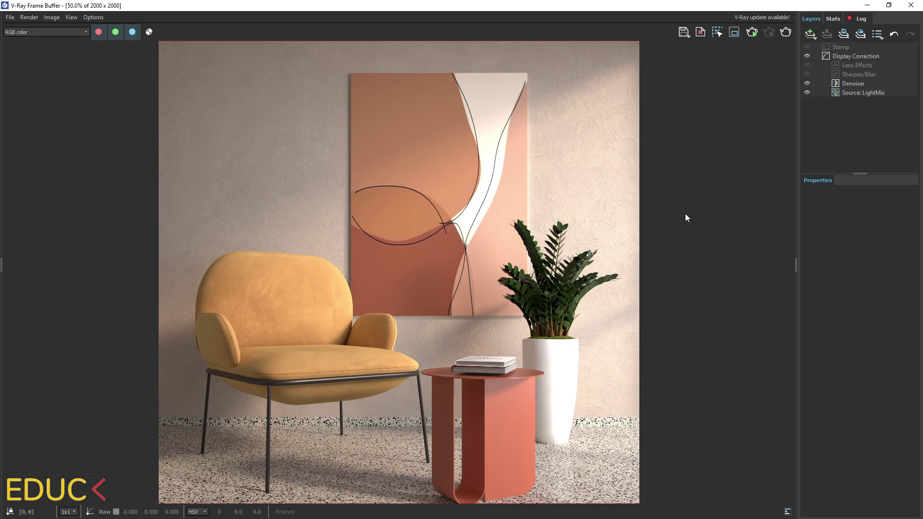
click(861, 91)
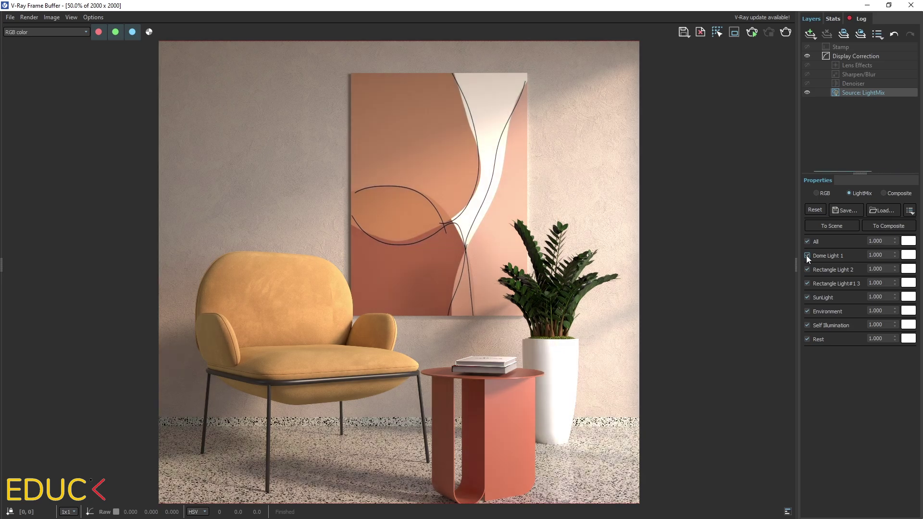
click(807, 269)
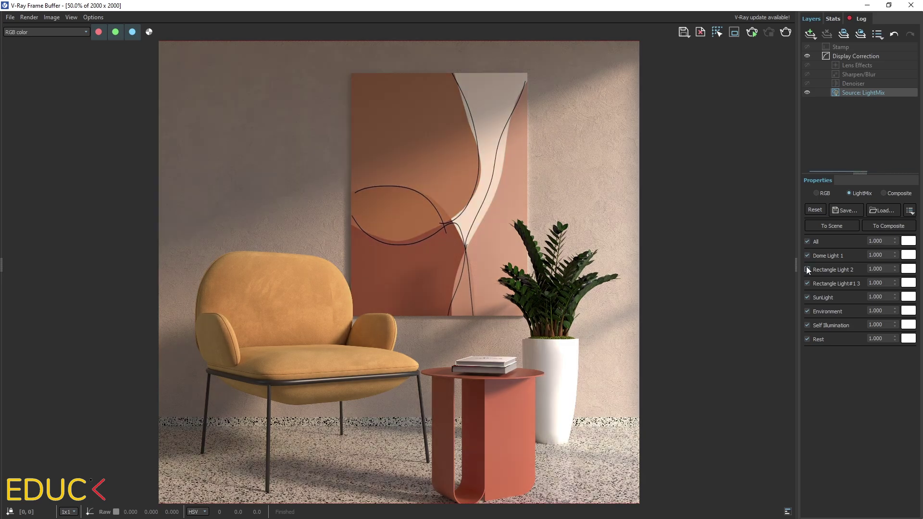
click(807, 269)
click(807, 297)
click(807, 297)
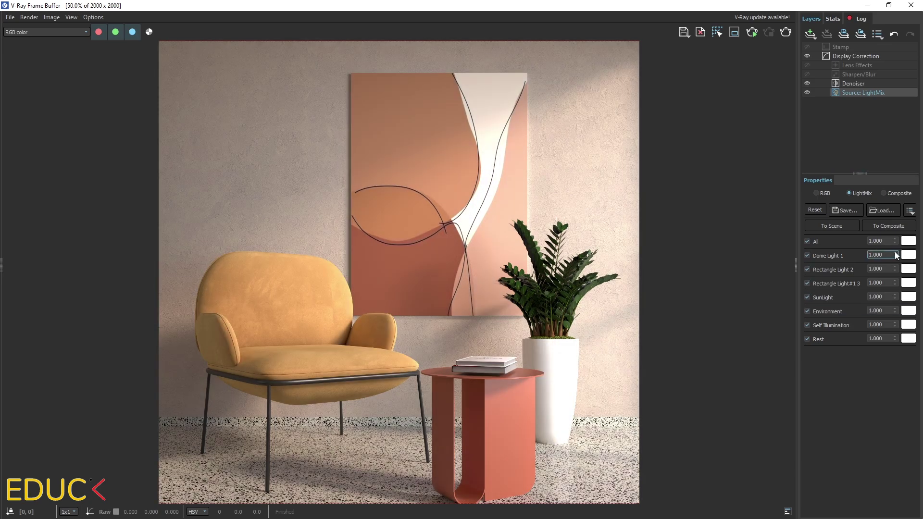
drag(895, 252, 886, 296)
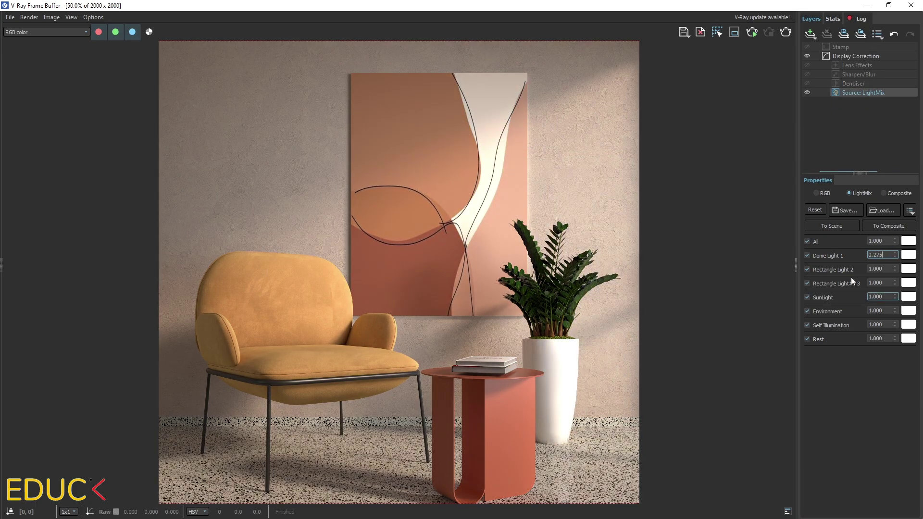
right_click(890, 256)
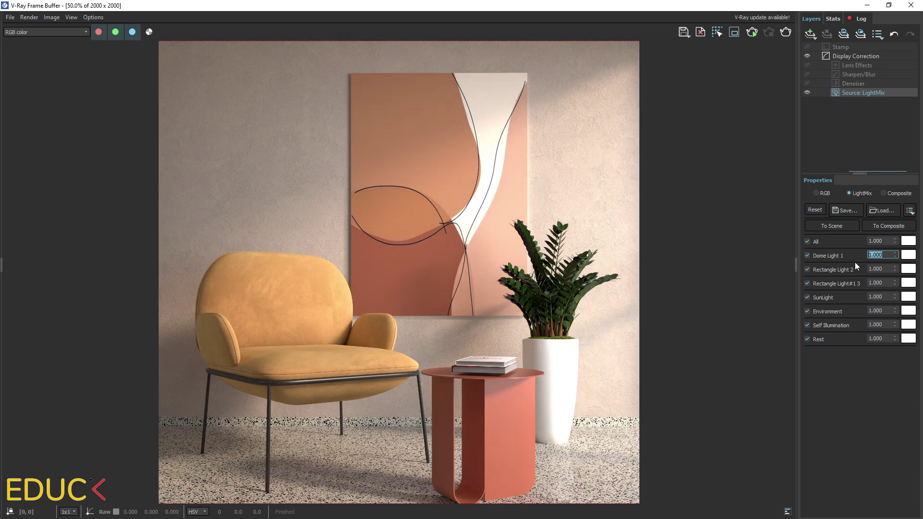
click(909, 255)
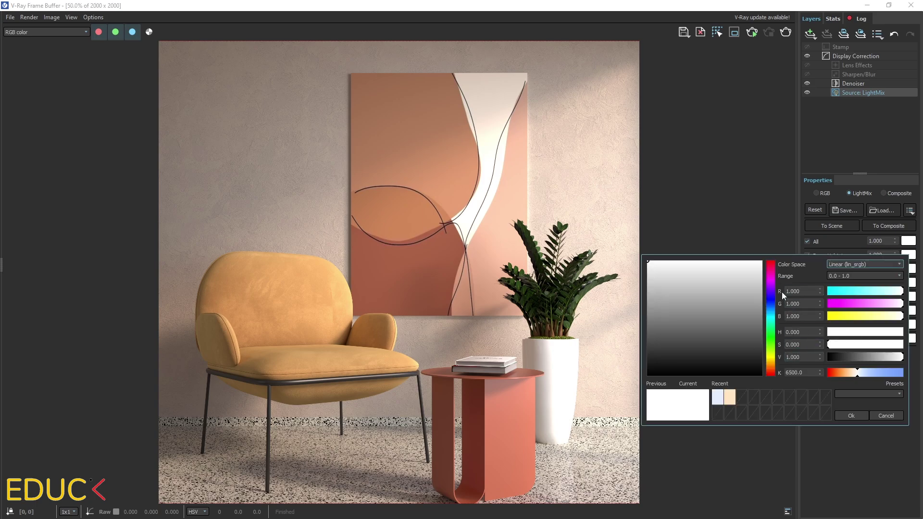
click(771, 261)
mouse_move(759, 264)
mouse_down()
mouse_move(758, 272)
mouse_move(788, 232)
mouse_move(731, 301)
mouse_move(761, 300)
mouse_move(771, 262)
mouse_up()
mouse_move(769, 301)
mouse_down()
mouse_move(765, 283)
mouse_move(755, 324)
mouse_move(773, 293)
mouse_up()
click(844, 414)
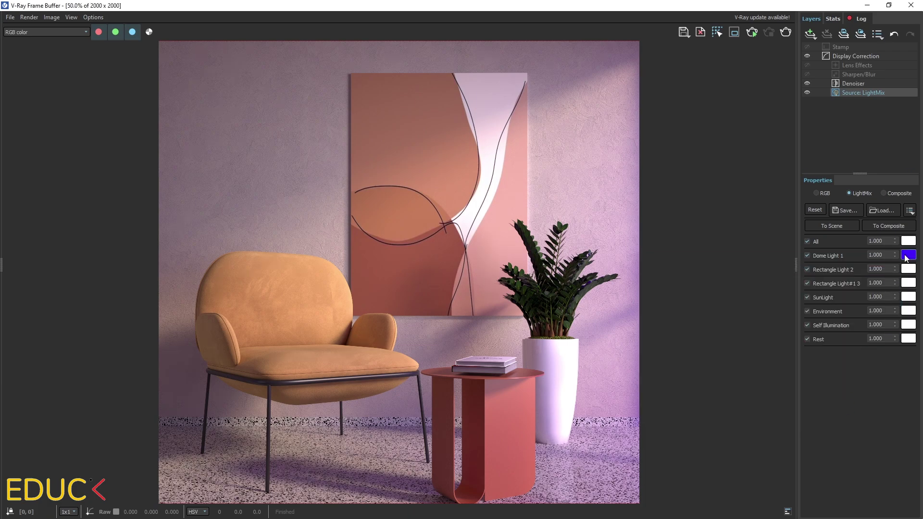
key(ctrl+z)
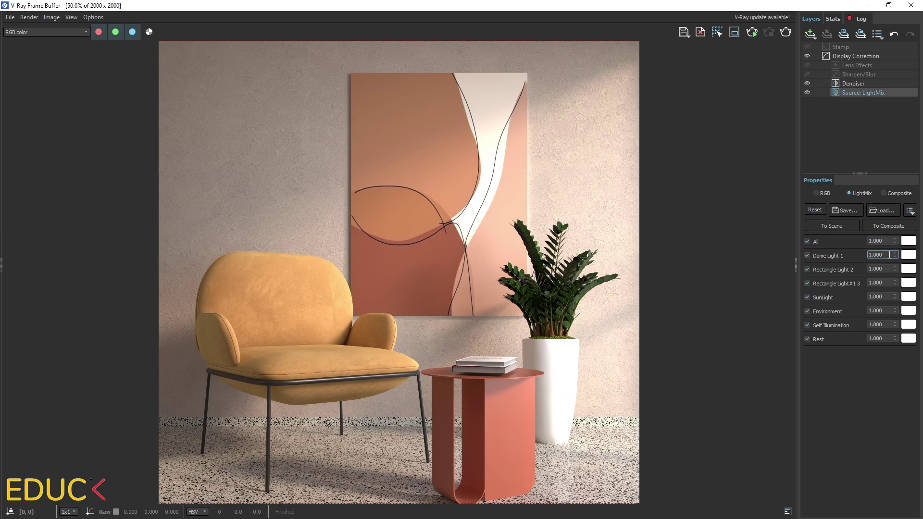
Step: Set Dome Light 1 to 0.25 and compare the two rectangle lights switched off and on
key(ctrl+a)
text(0.25)
key(Return)
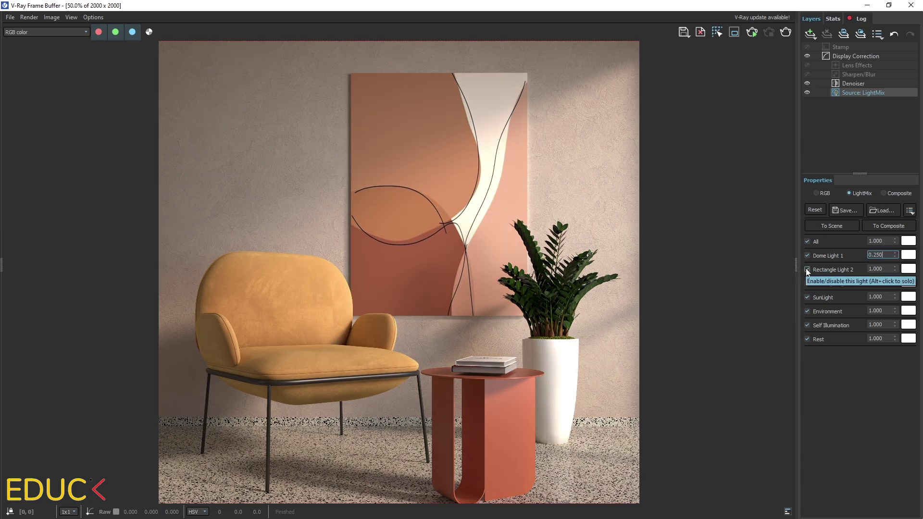
click(807, 269)
click(807, 269)
click(807, 283)
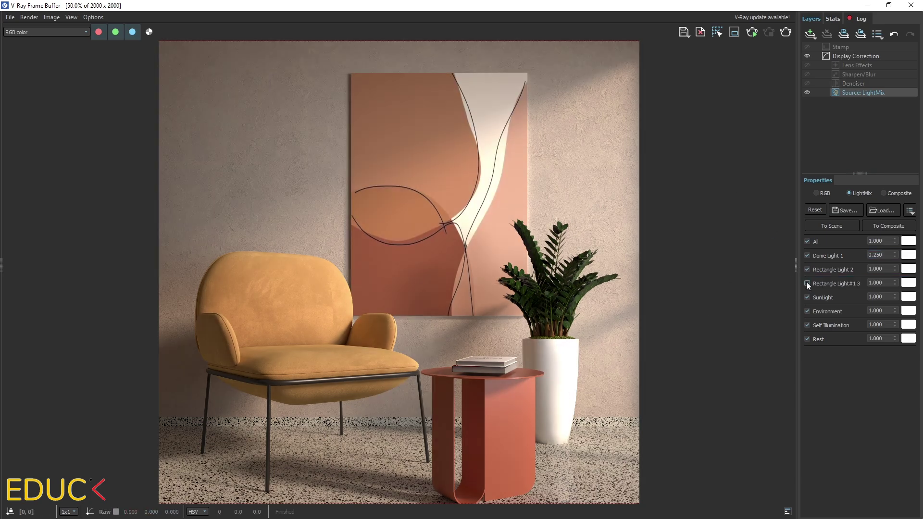
click(807, 283)
click(807, 283)
click(807, 283)
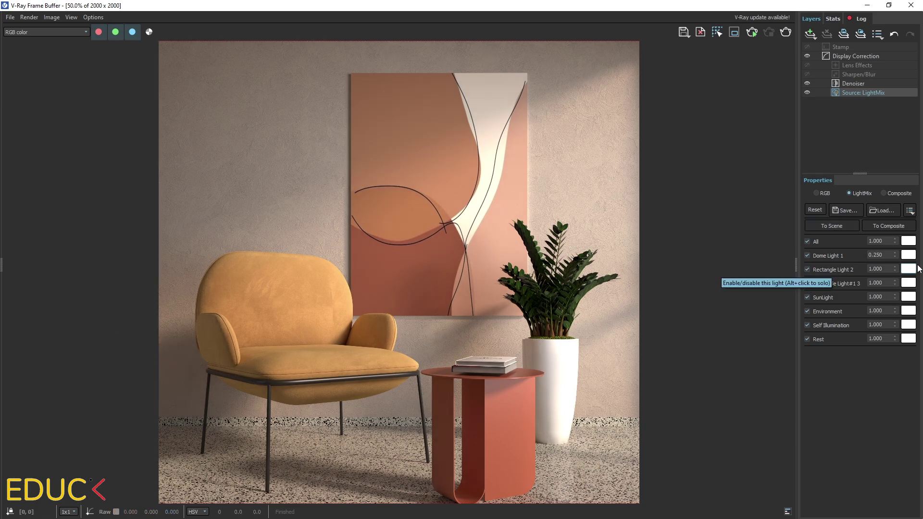
Step: Set Rectangle Light 2 to 0.520 with a peach 5191 K colour temperature
drag(894, 270, 895, 283)
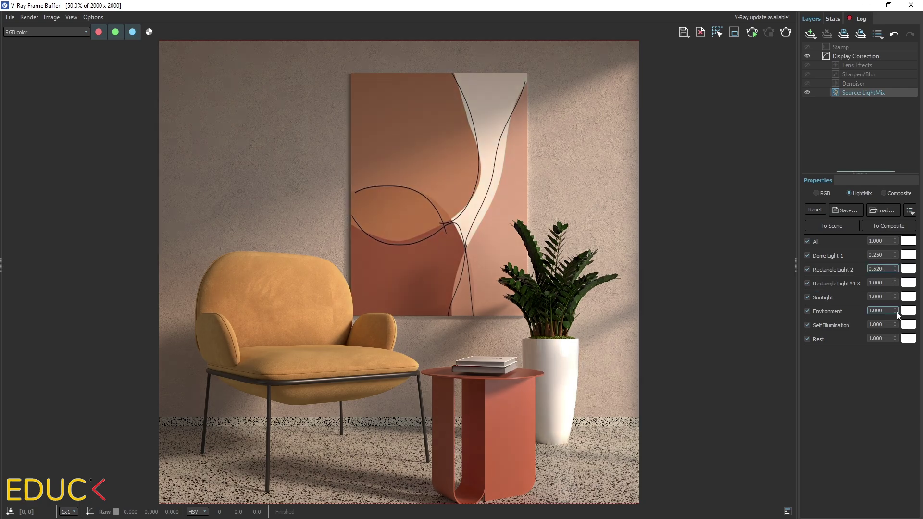
click(909, 269)
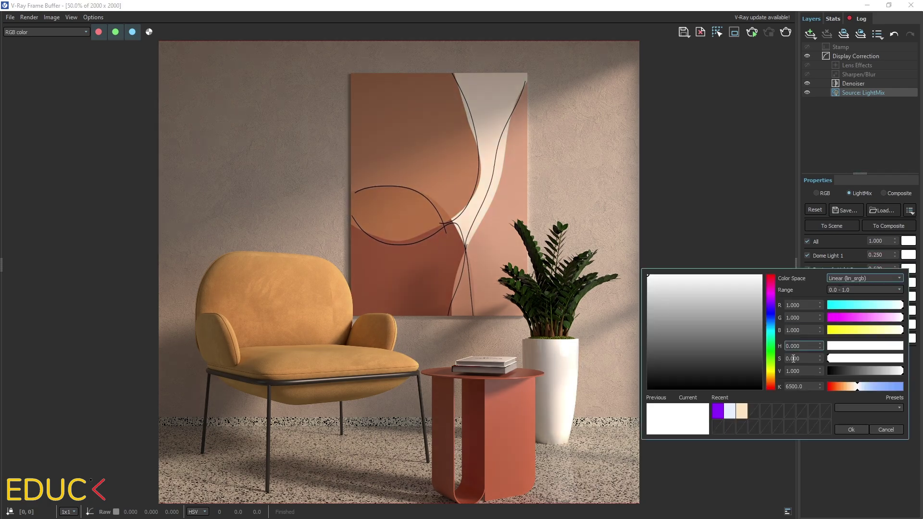
click(849, 387)
drag(849, 388, 851, 390)
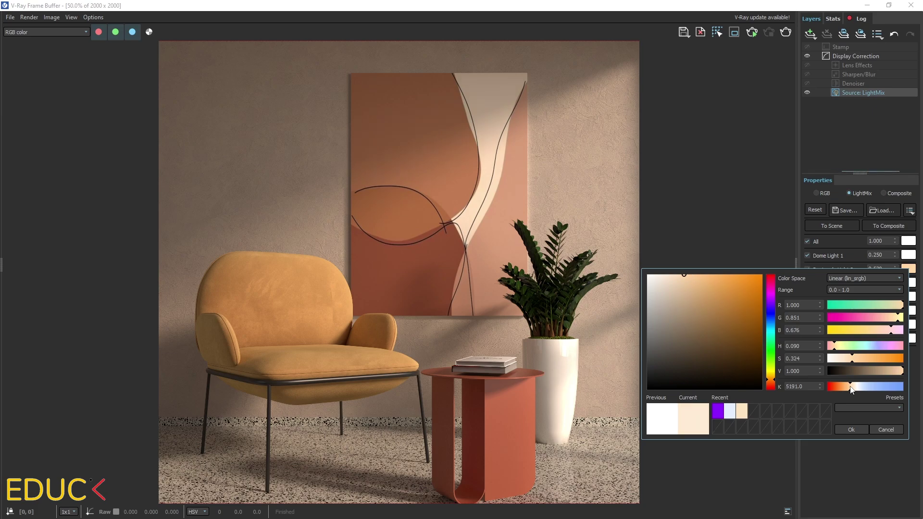
click(849, 431)
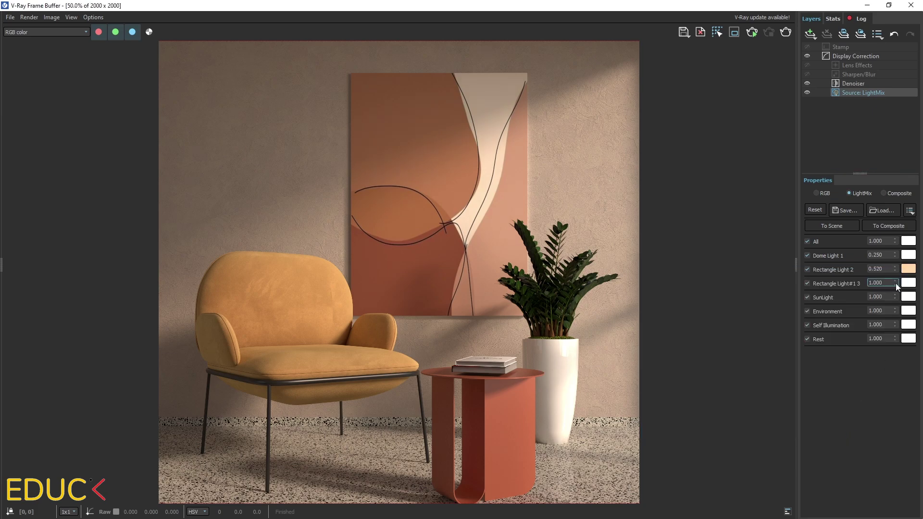
Step: Set Rectangle Light#1 3 to 0.140 and SunLight to 0.960 after comparing SunLight off and on
drag(885, 345, 881, 369)
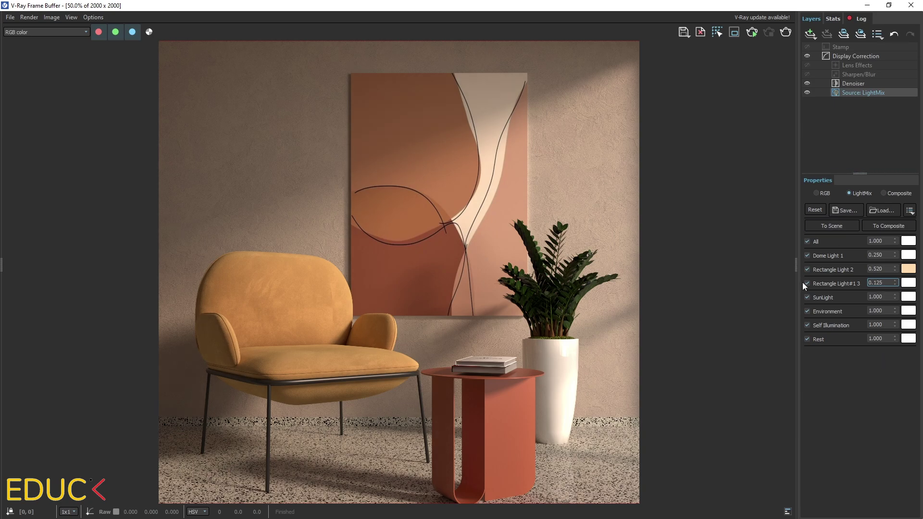
drag(894, 283, 893, 265)
click(805, 297)
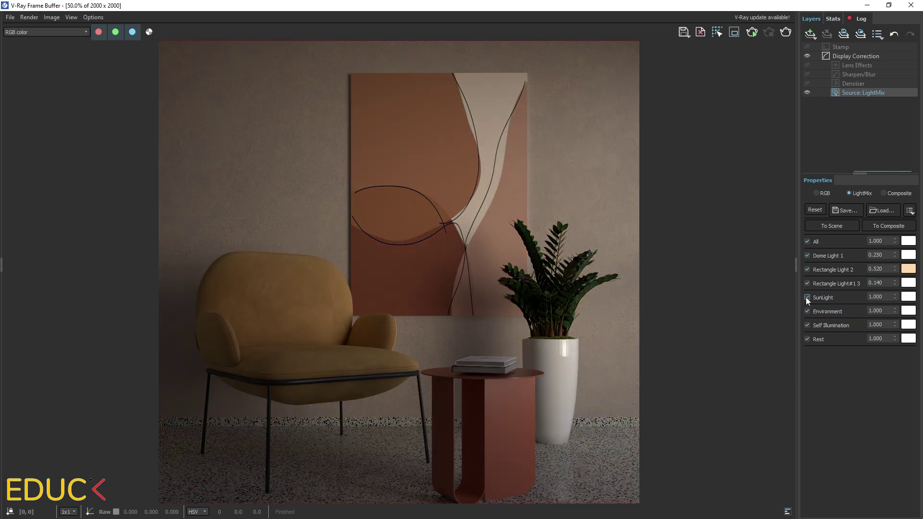
click(805, 297)
click(805, 297)
click(806, 297)
click(895, 298)
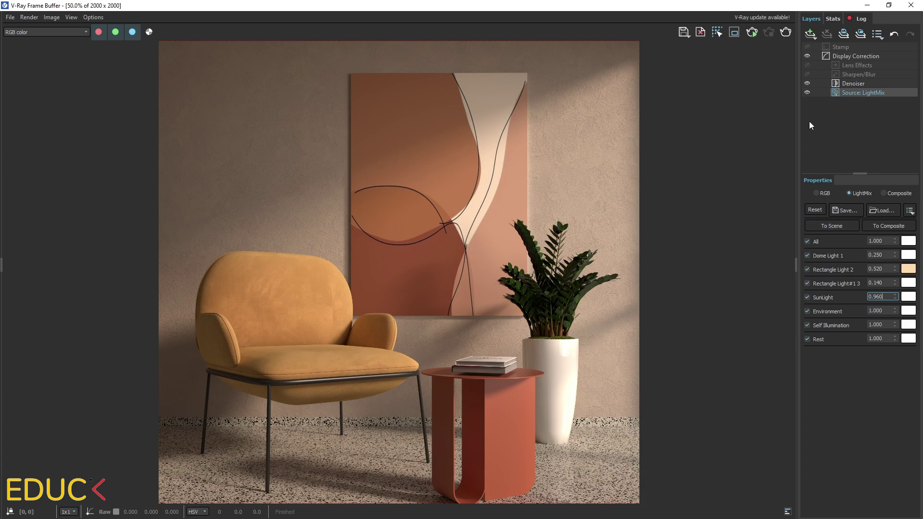
click(810, 34)
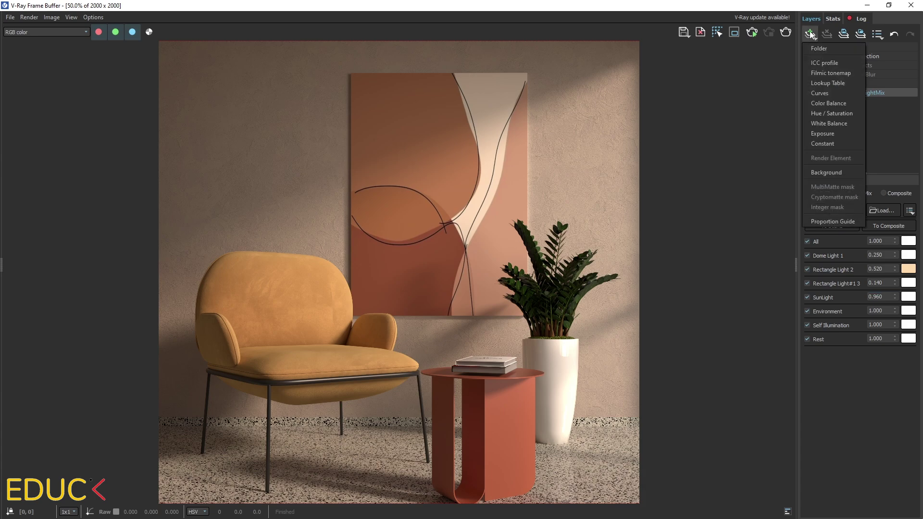
Step: Add an Exposure layer with exposure 0.066, contrast 0.092 and highlight burn left at 1.000
click(833, 135)
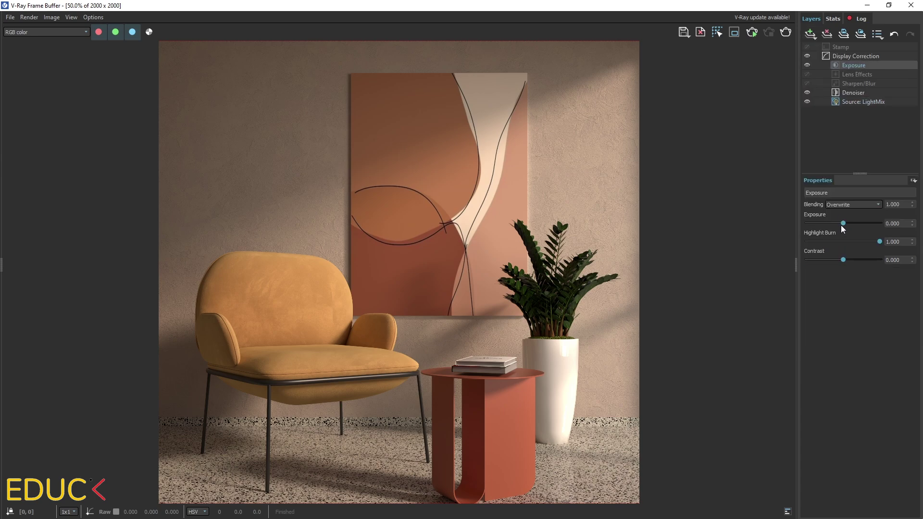
mouse_move(841, 223)
mouse_down()
mouse_move(851, 223)
mouse_move(843, 224)
mouse_up()
drag(843, 259, 847, 259)
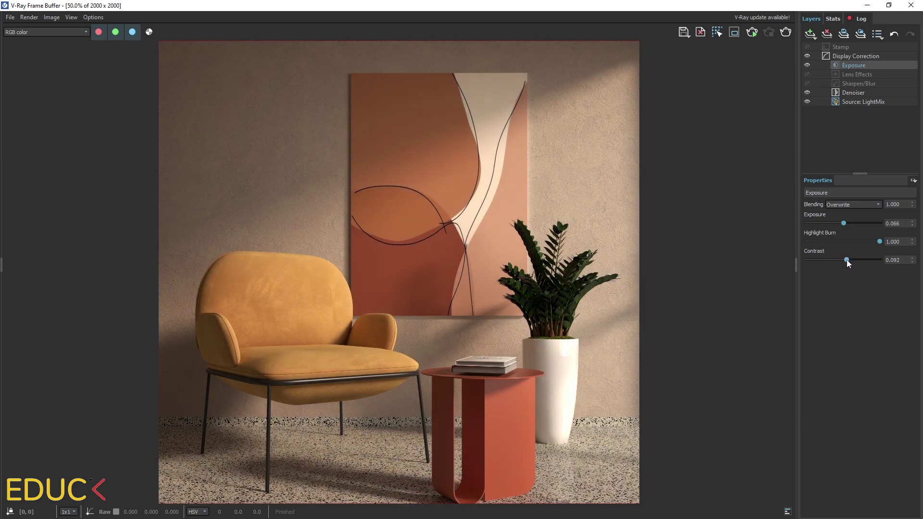
click(805, 64)
click(805, 65)
click(806, 65)
click(807, 65)
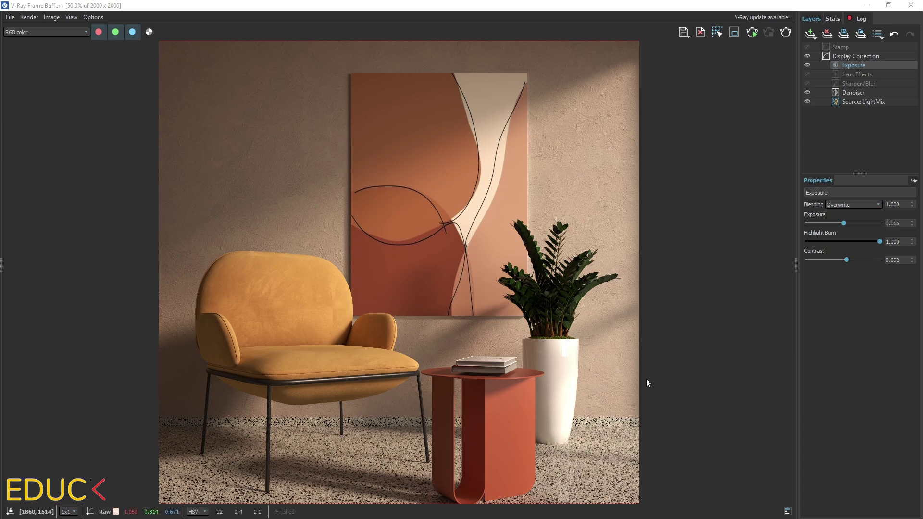
mouse_move(878, 242)
mouse_down()
mouse_move(852, 241)
mouse_move(866, 243)
mouse_up()
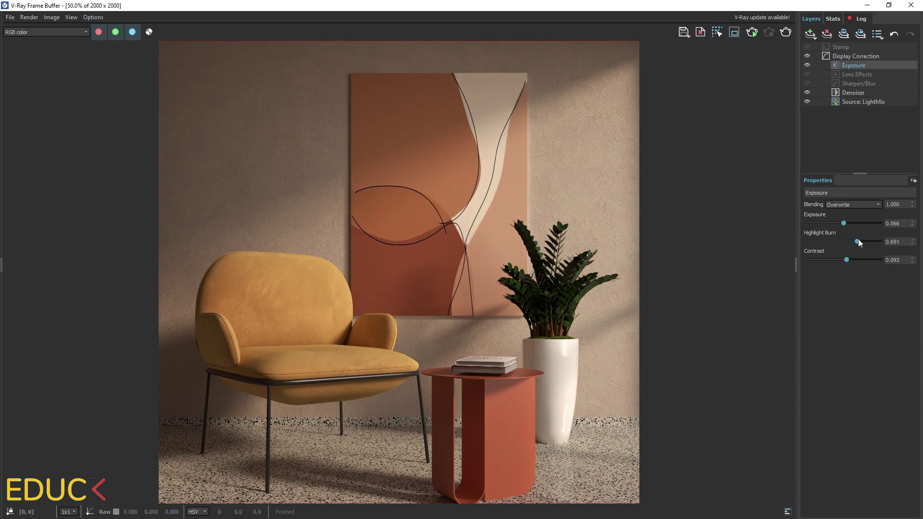
drag(858, 241, 812, 242)
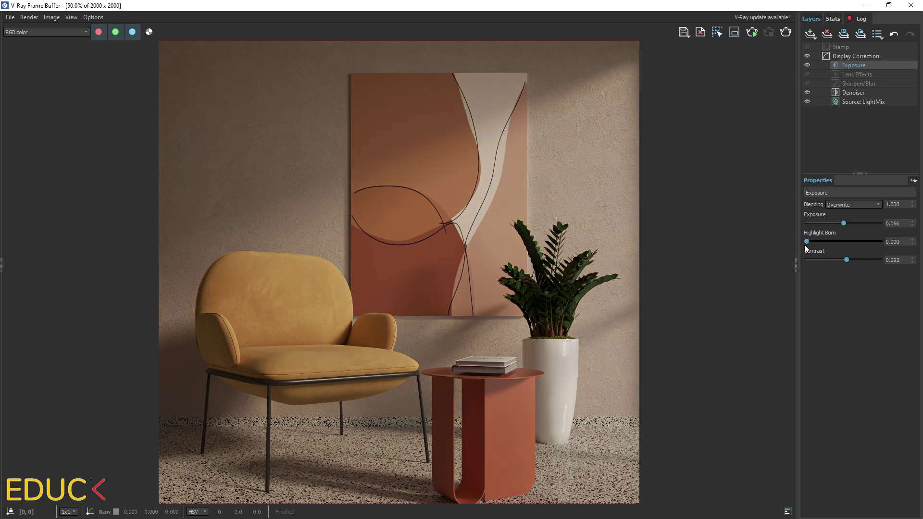
drag(807, 241, 885, 241)
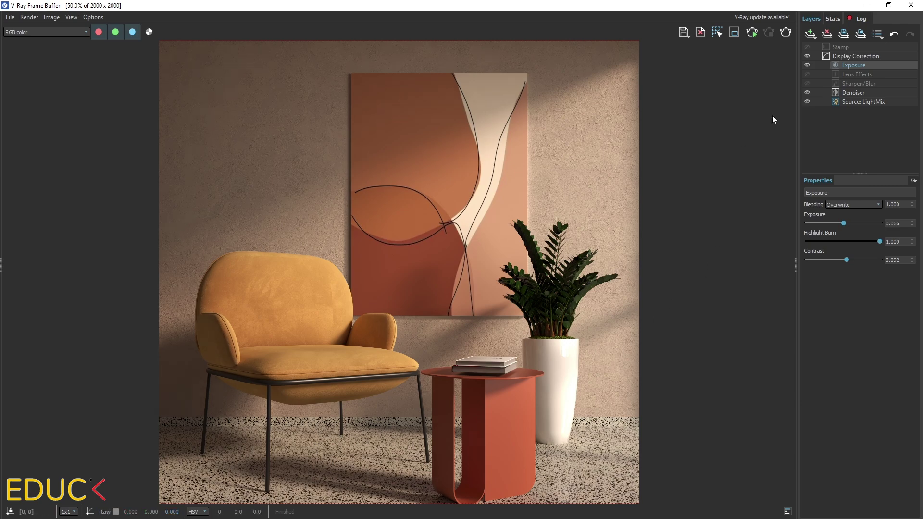
Step: Add a Filmic tonemap layer above Exposure and compare it on and off
click(810, 33)
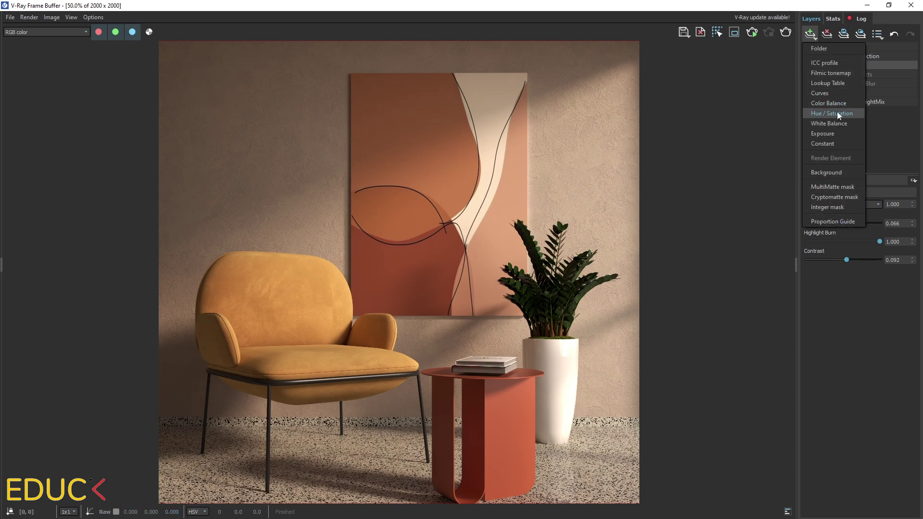
click(834, 73)
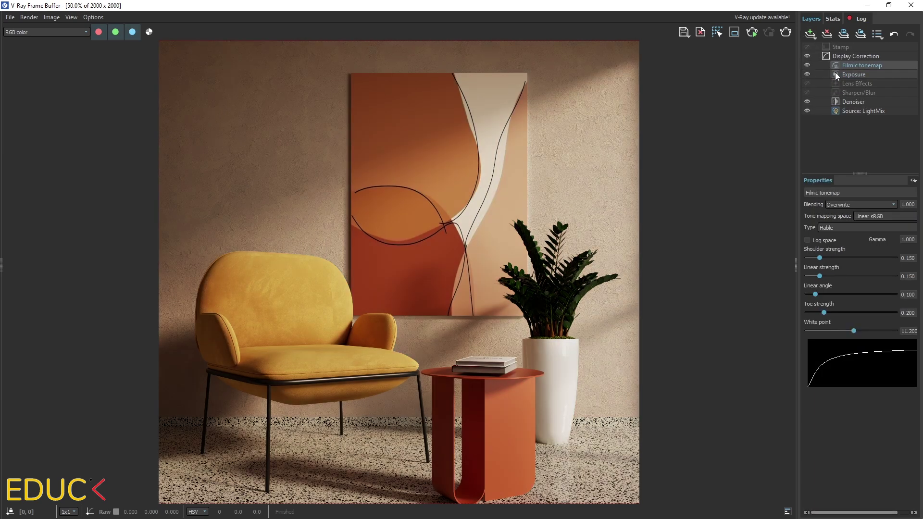
click(807, 64)
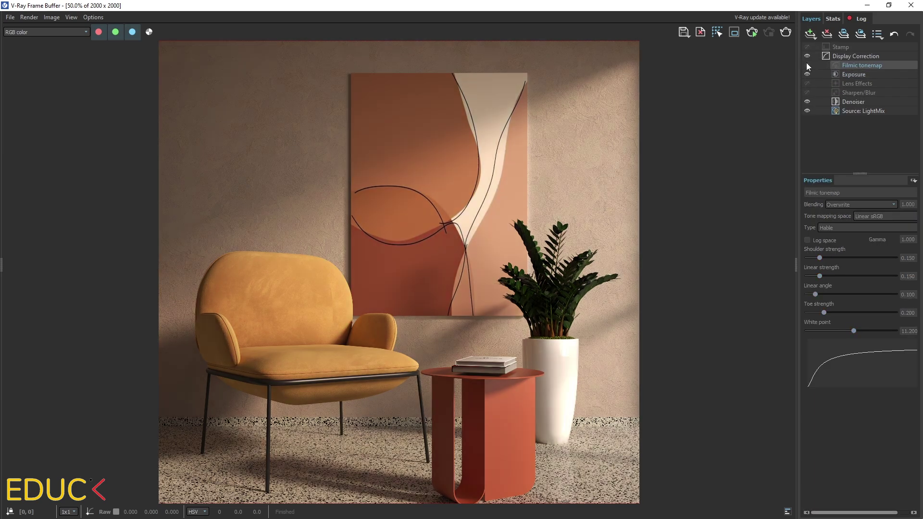
click(807, 64)
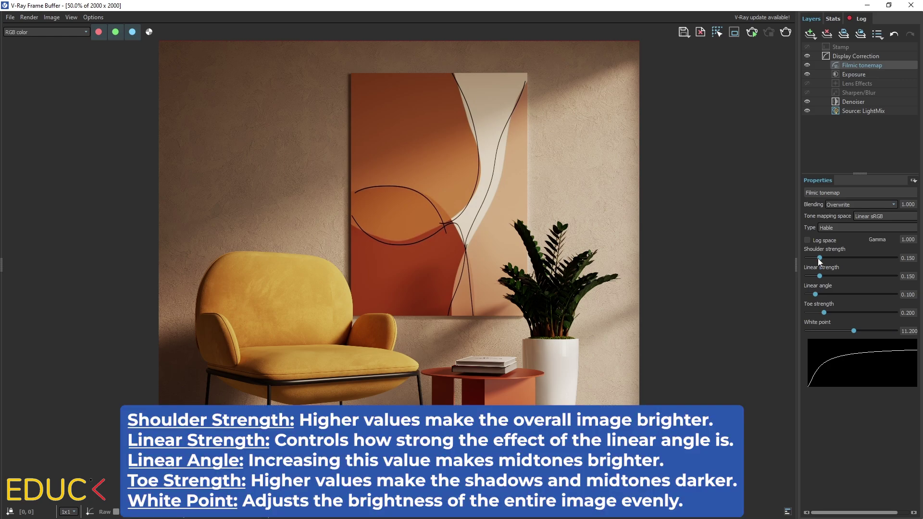
Step: Set Filmic shoulder 0.147, linear strength 0.179, linear angle 0.130 and toe 0.207
mouse_move(820, 258)
mouse_down()
mouse_move(840, 258)
mouse_move(810, 258)
mouse_move(824, 258)
mouse_up()
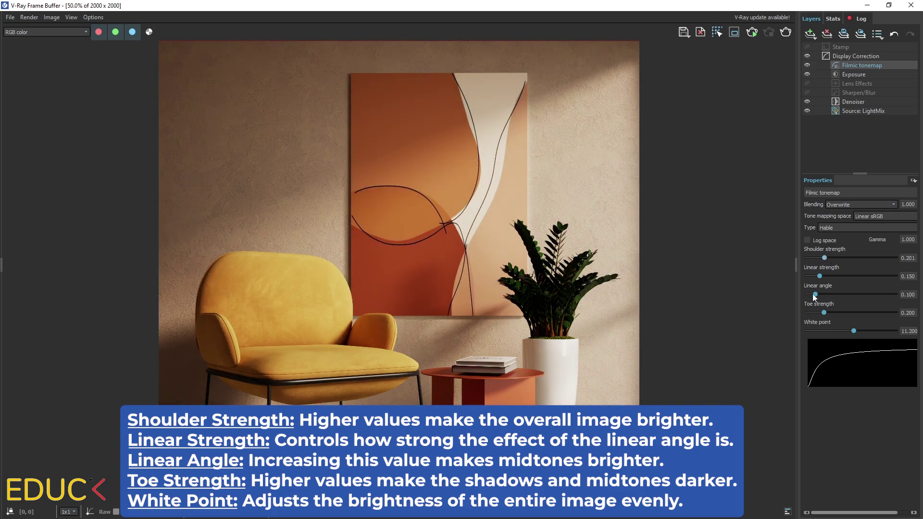
drag(815, 294, 816, 294)
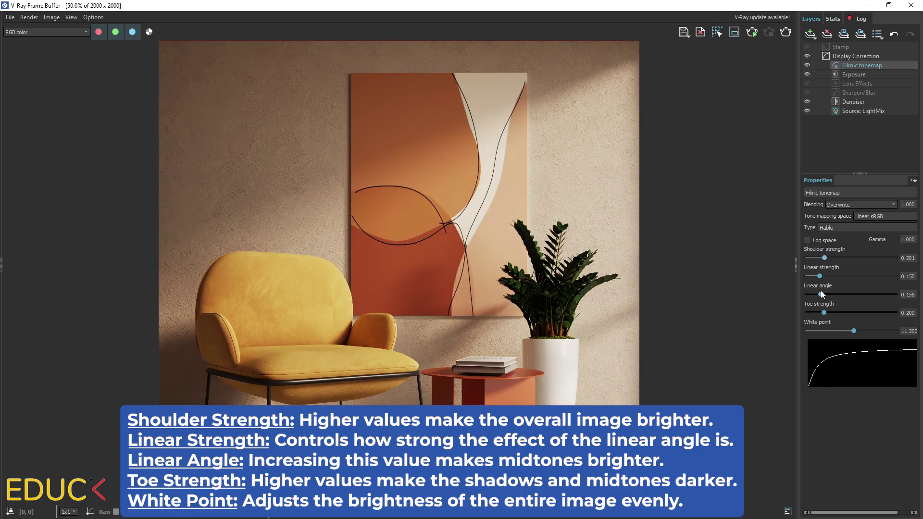
drag(820, 276, 825, 276)
drag(824, 313, 833, 312)
click(808, 65)
click(807, 65)
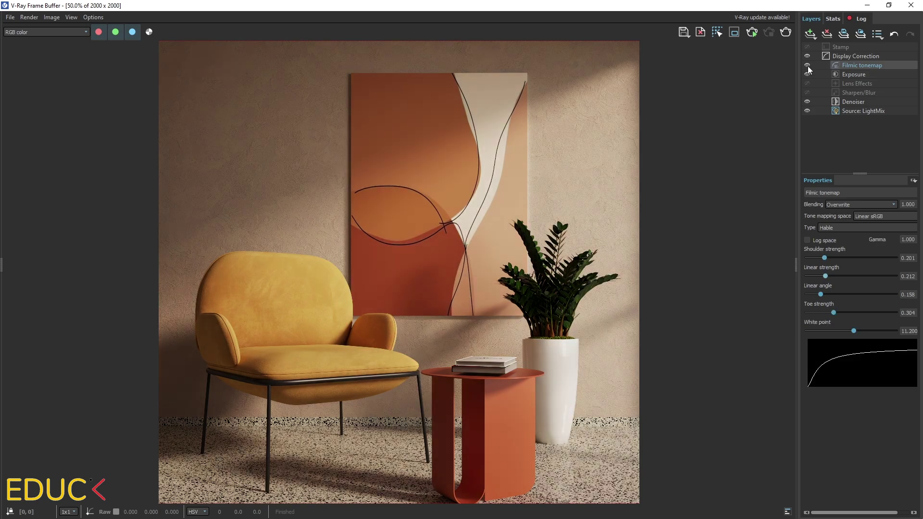
click(808, 65)
click(806, 65)
click(807, 65)
click(807, 65)
Step: Add a Hue / Saturation layer and test its saturation and hue on the render
click(811, 34)
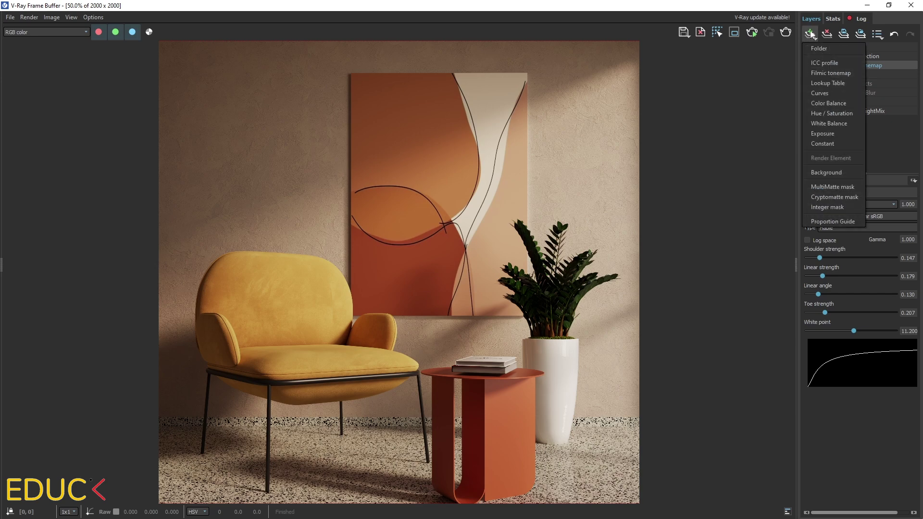
click(839, 113)
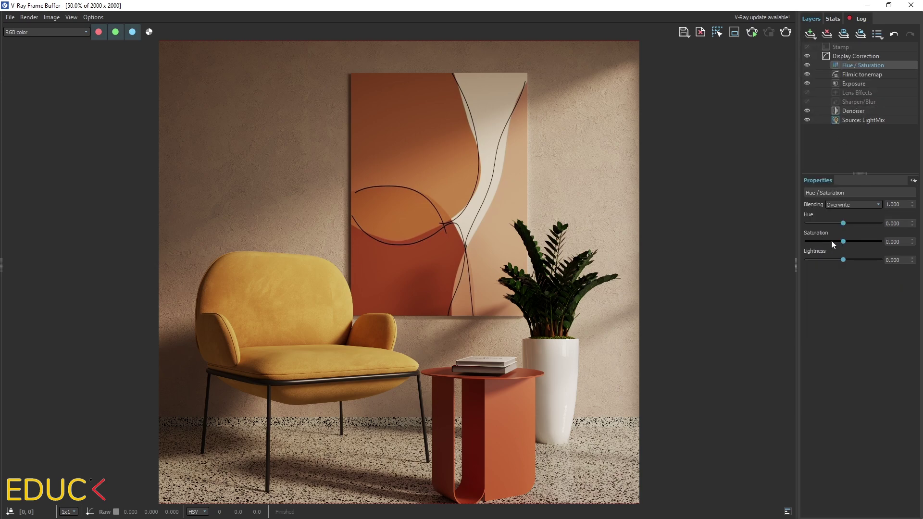
mouse_move(843, 241)
mouse_down()
mouse_move(863, 239)
mouse_move(840, 240)
mouse_move(852, 224)
mouse_move(842, 223)
mouse_up()
click(850, 83)
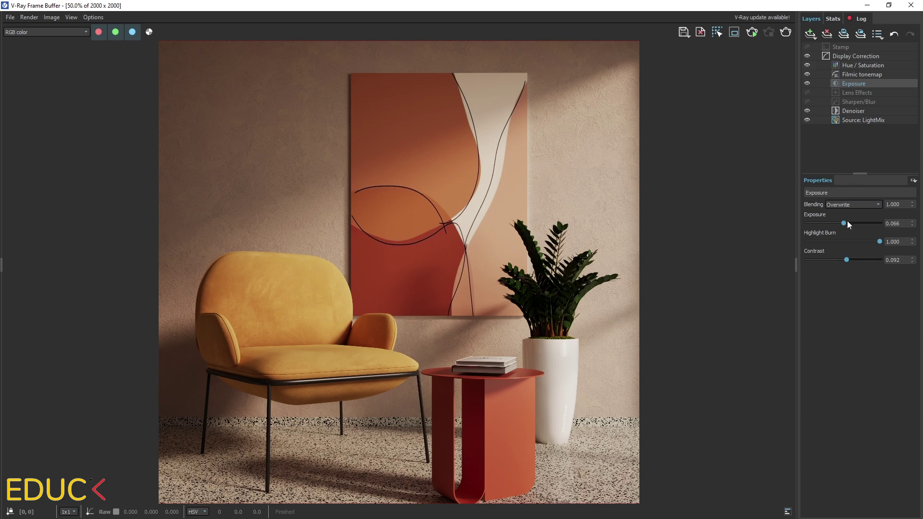
click(857, 65)
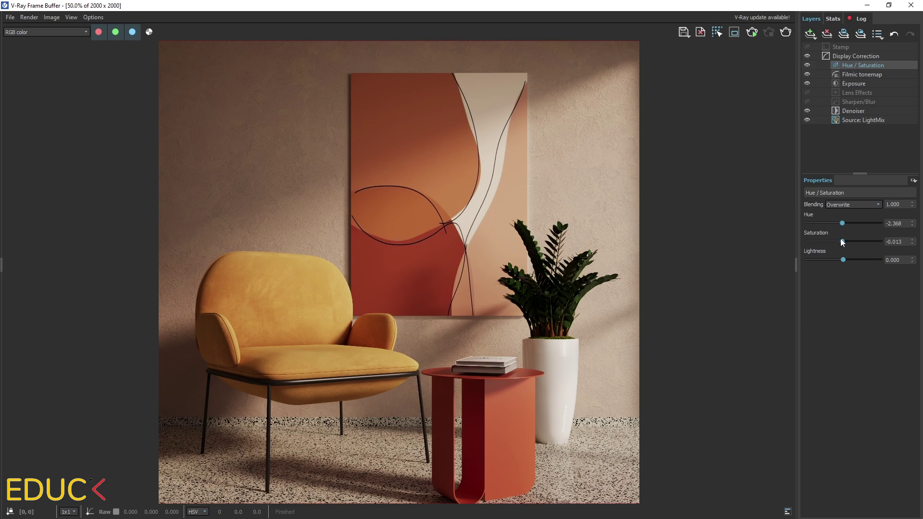
drag(842, 224, 847, 224)
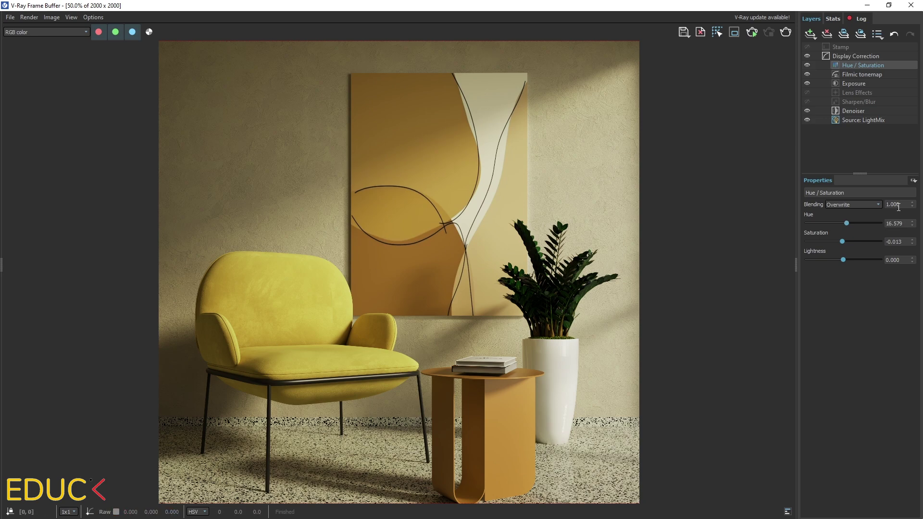
Step: Mask the layer with Cryptomatte to the armchair and set Hue -2.368 for an orange chair
click(913, 181)
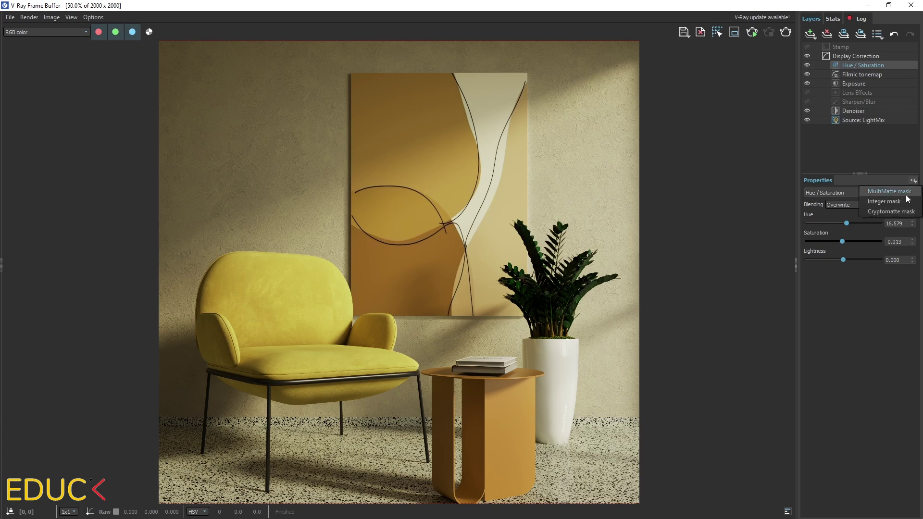
click(892, 212)
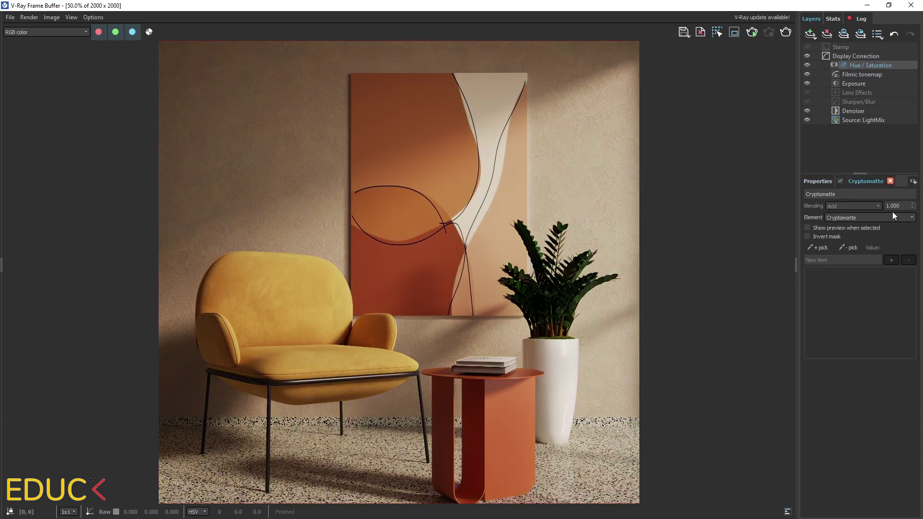
click(819, 247)
click(291, 358)
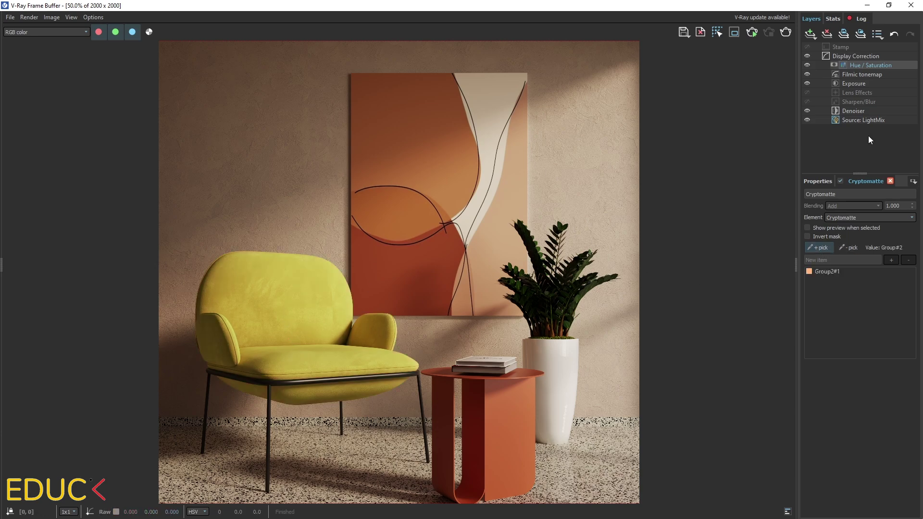
click(815, 181)
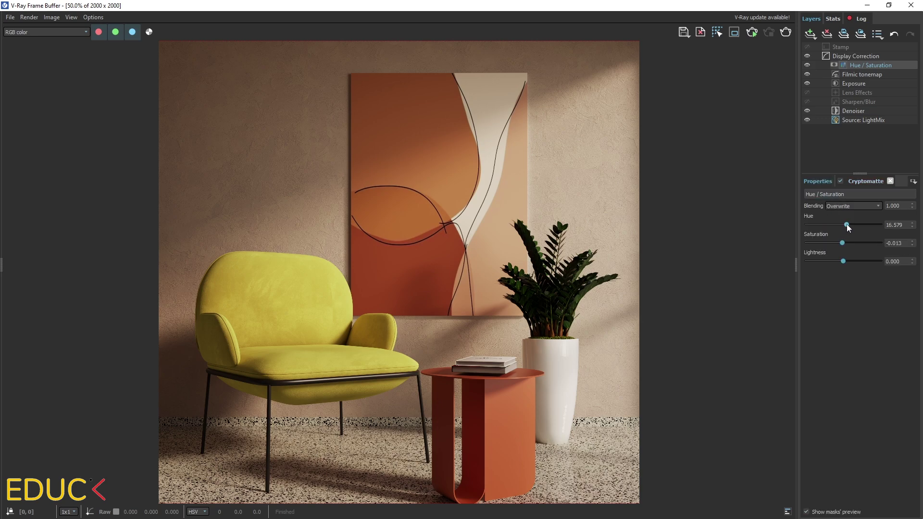
mouse_move(846, 224)
mouse_down()
mouse_move(847, 244)
mouse_move(835, 237)
mouse_move(842, 225)
mouse_up()
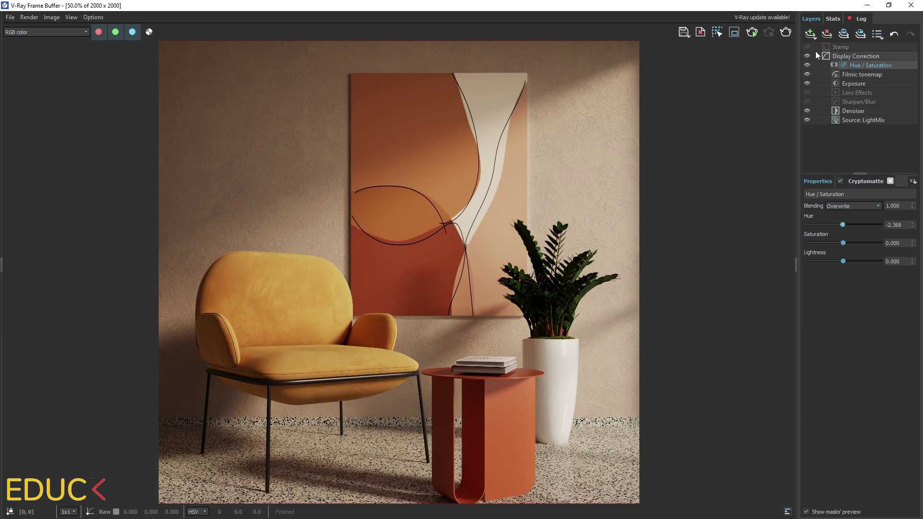
Step: Add a second Hue / Saturation layer with a Cryptomatte mask on the wall, Hue 4.737
click(809, 32)
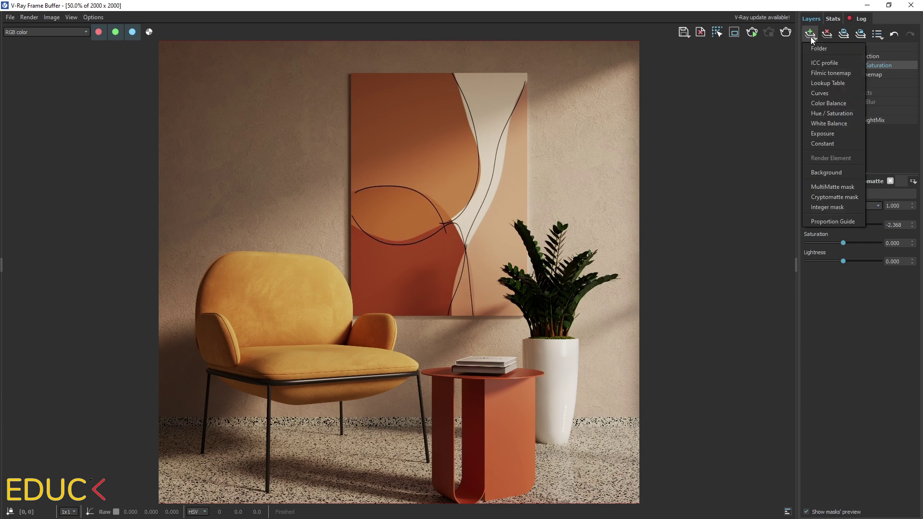
click(842, 113)
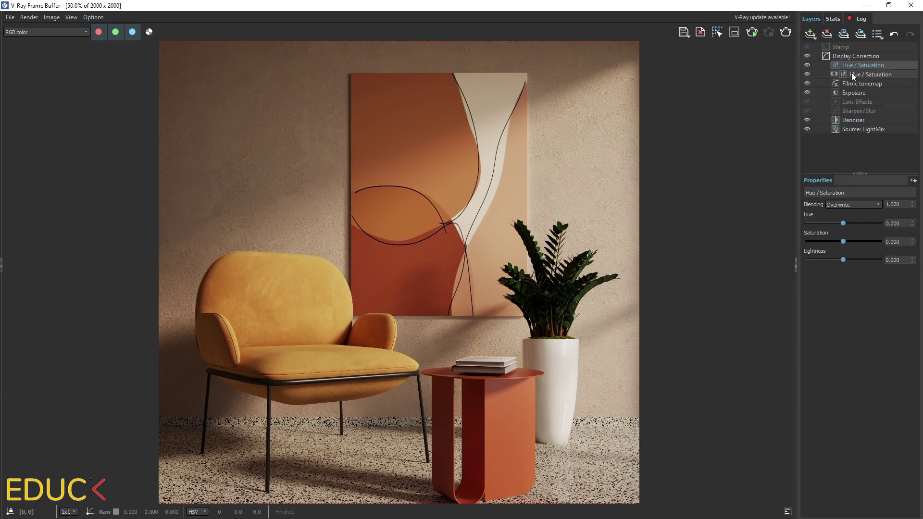
click(913, 180)
click(896, 210)
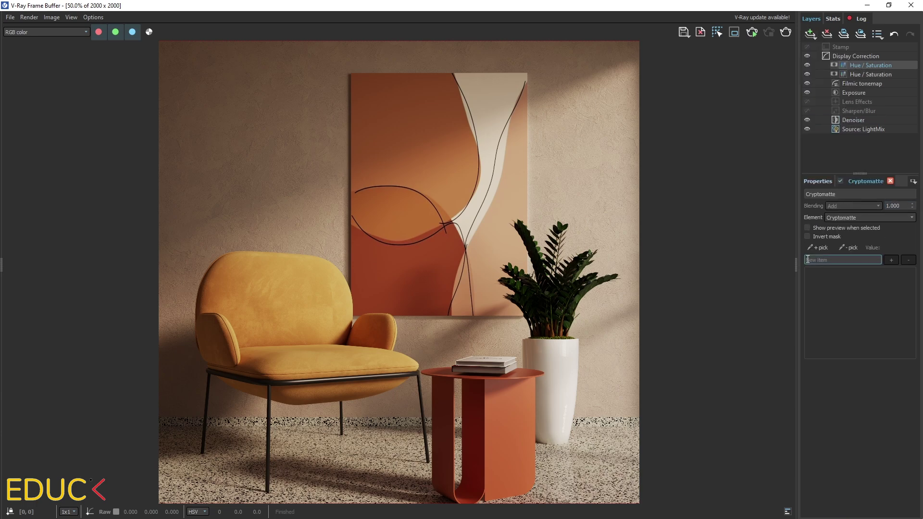
click(817, 247)
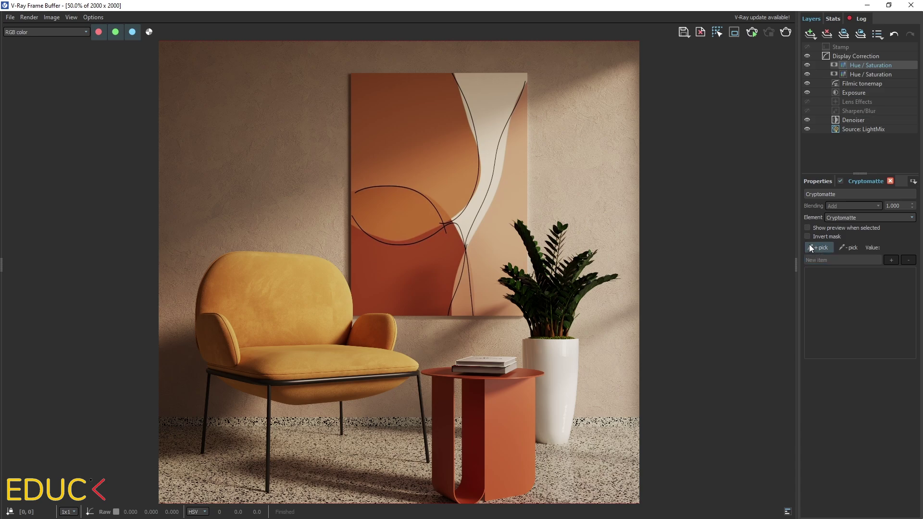
click(236, 148)
click(803, 182)
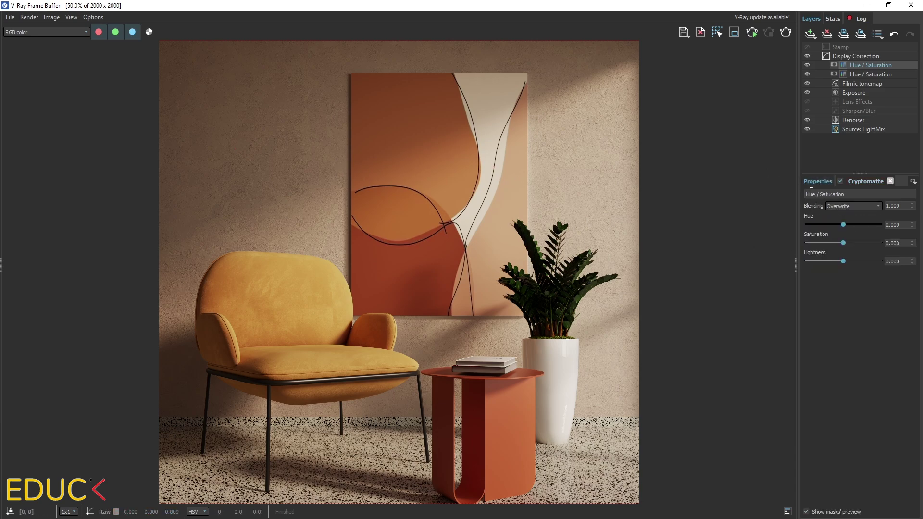
mouse_move(844, 225)
mouse_down()
mouse_move(835, 224)
mouse_move(846, 224)
mouse_move(851, 243)
mouse_move(844, 224)
mouse_up()
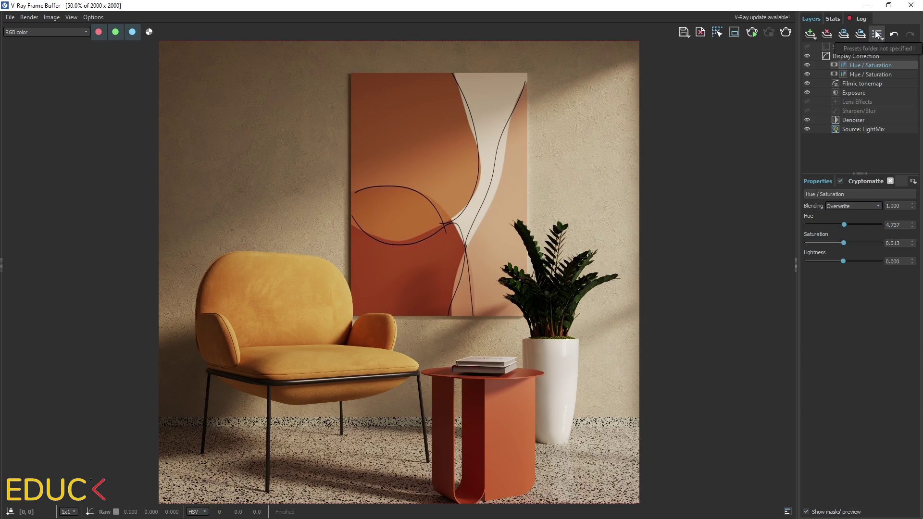
Step: Save the layer tree as the preset 'Tree Preset', then try a strong hue/saturation shift on the wall
click(842, 34)
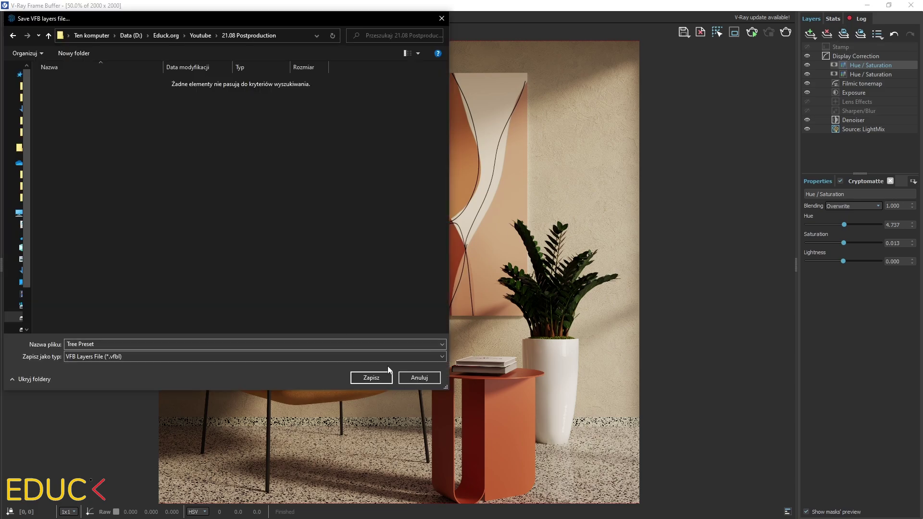
click(360, 379)
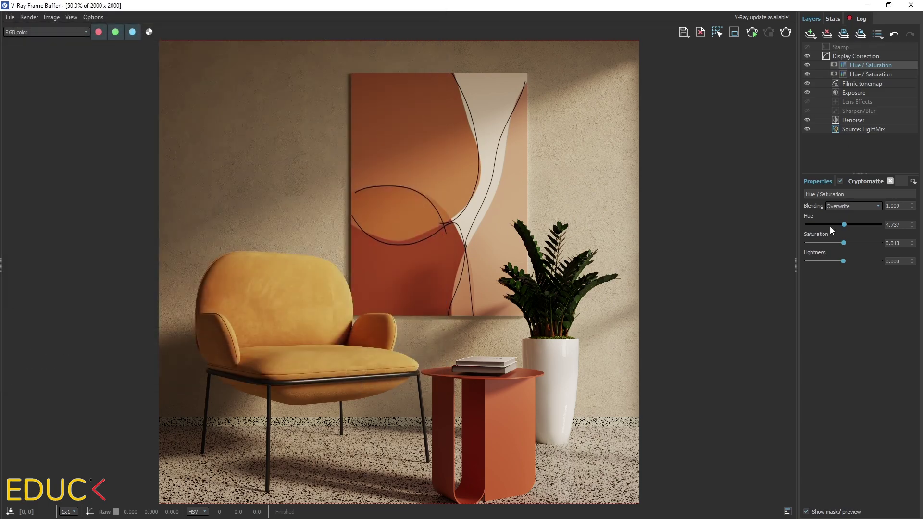
drag(843, 225, 828, 243)
Step: Raise Filmic tonemap shoulder strength and linear angle, then reload 'Tree Preset' to restore the warm render
click(854, 84)
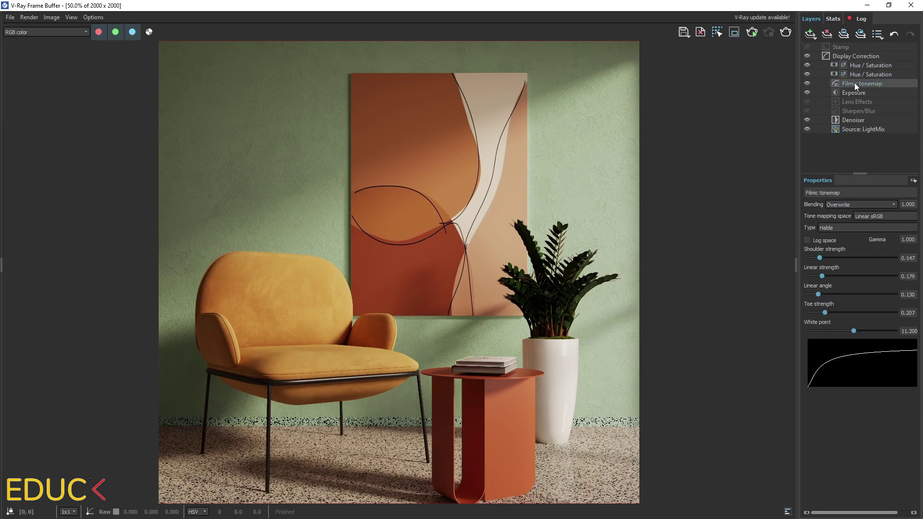
click(869, 258)
click(861, 294)
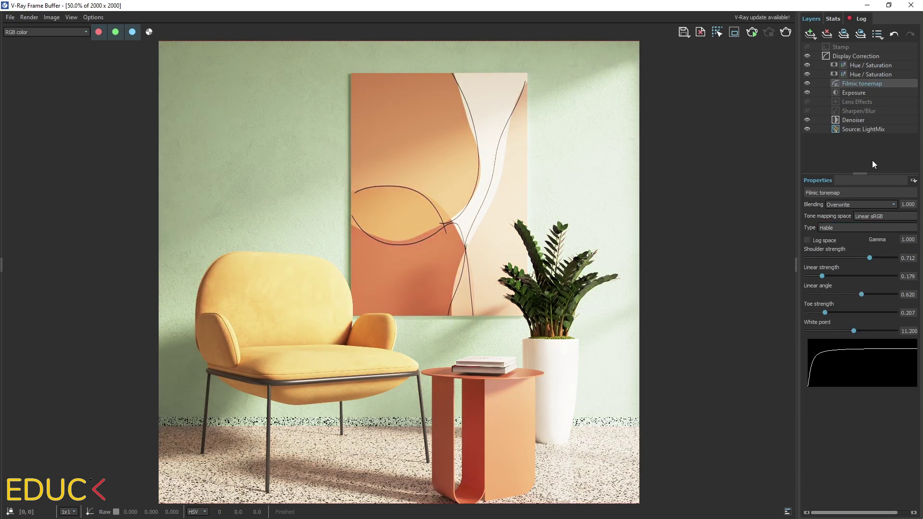
click(859, 33)
double_click(117, 81)
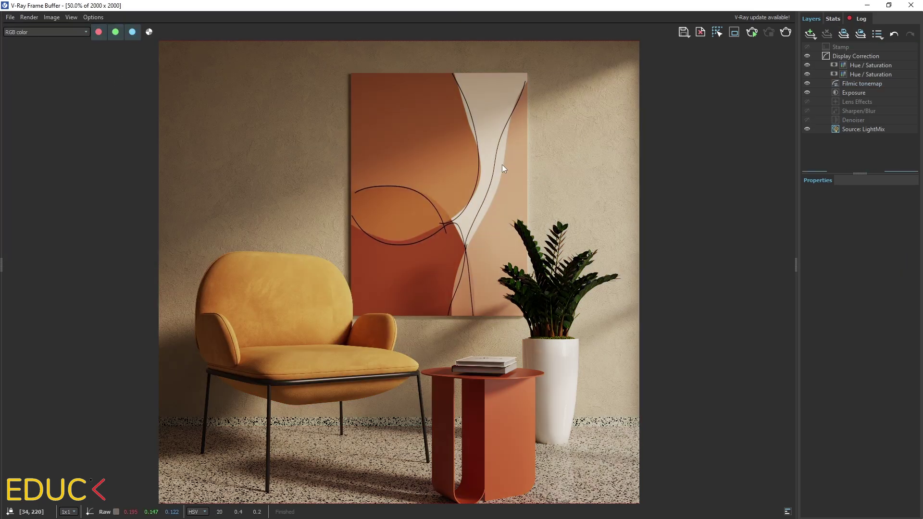
Step: Switch to the LightMix source and save the current light mix as lights1.lightmix
click(862, 129)
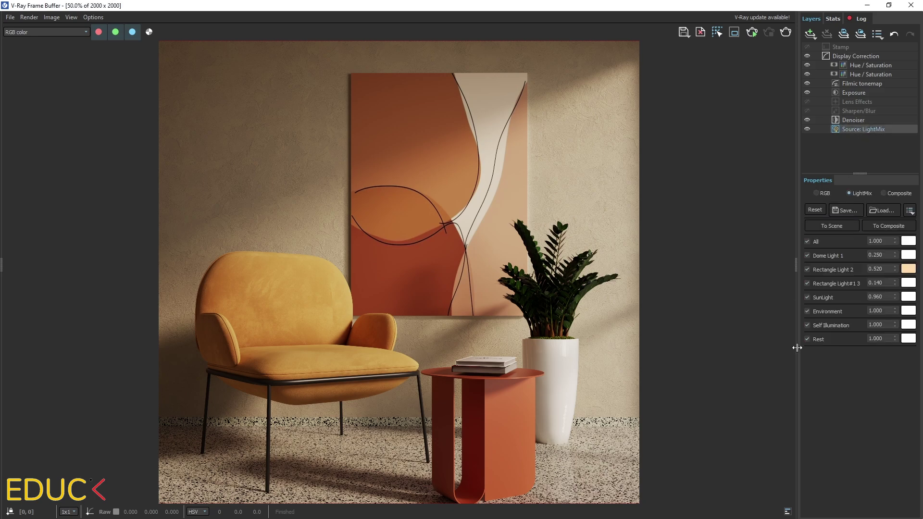
click(846, 212)
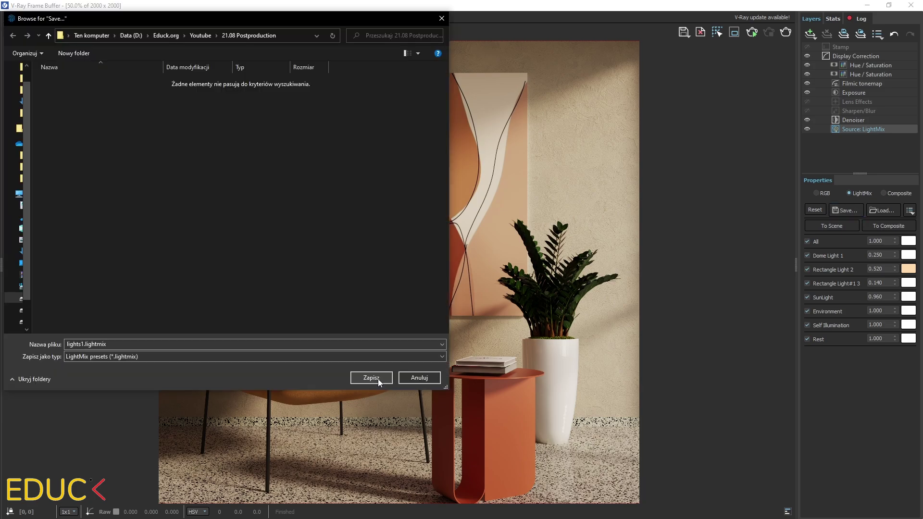
click(371, 377)
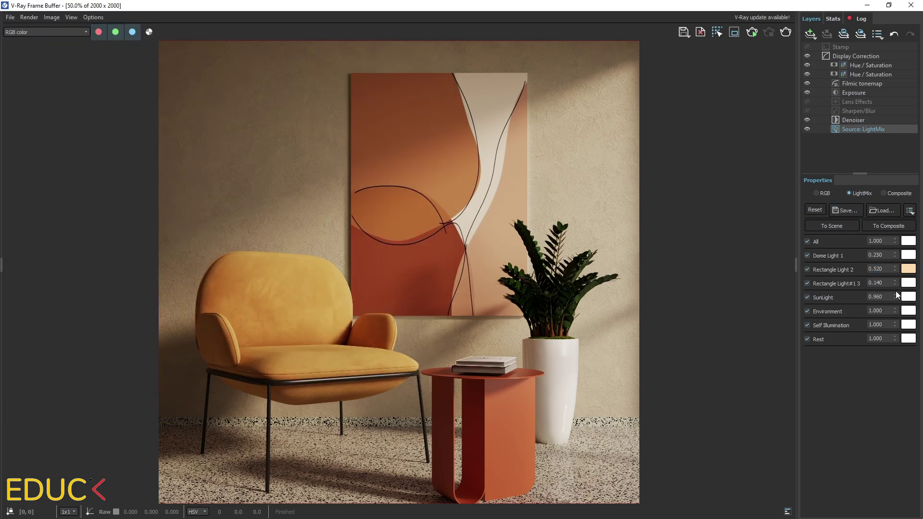
Step: Trial-brighten the SunLight contribution to 1.310 without saving it
drag(896, 296, 891, 324)
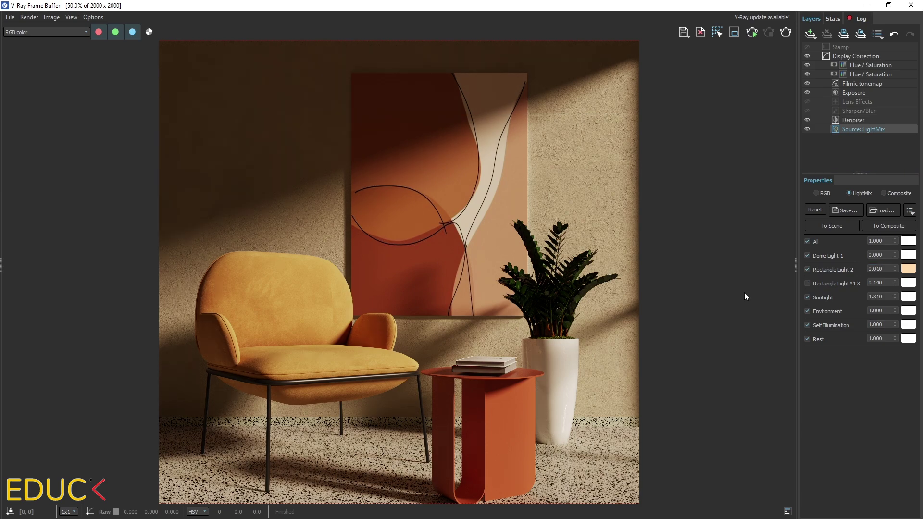
click(844, 210)
click(371, 376)
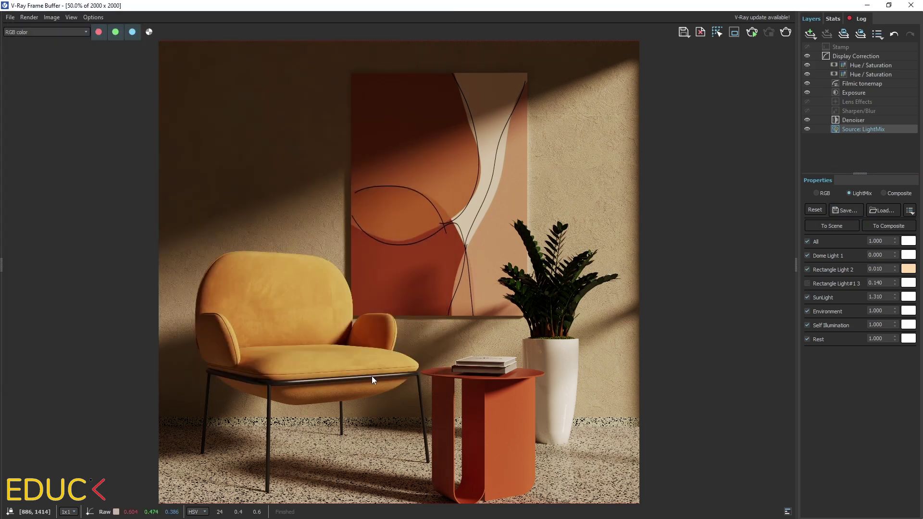
Step: Load lights1.lightmix, restoring Dome 0.250, Rectangle Light 2 0.520 and SunLight 0.960
click(883, 212)
click(83, 80)
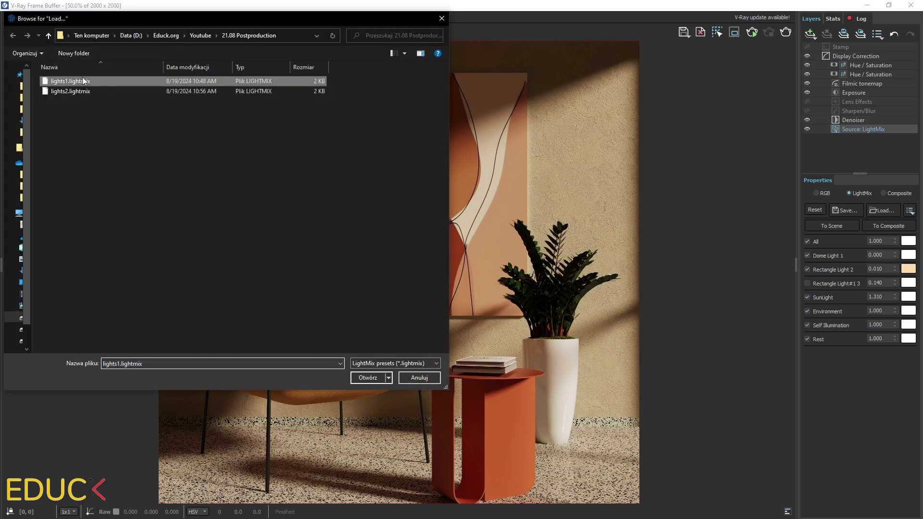
double_click(83, 80)
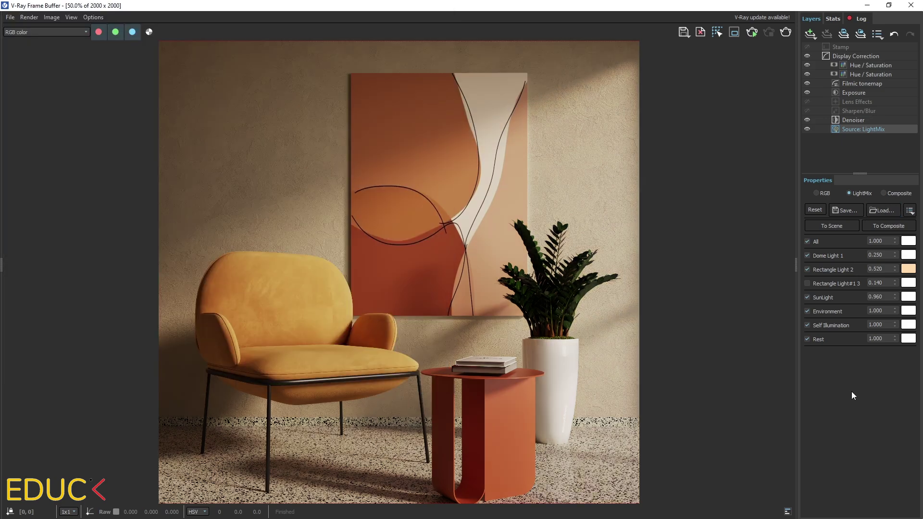